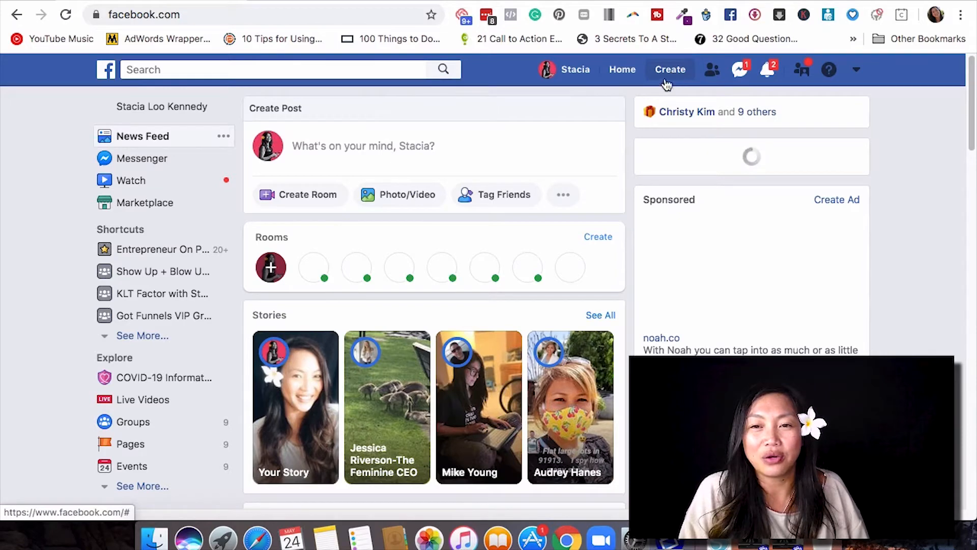
# Go to the Groups page and open the form for creating a new group.
pyautogui.click(672, 71)
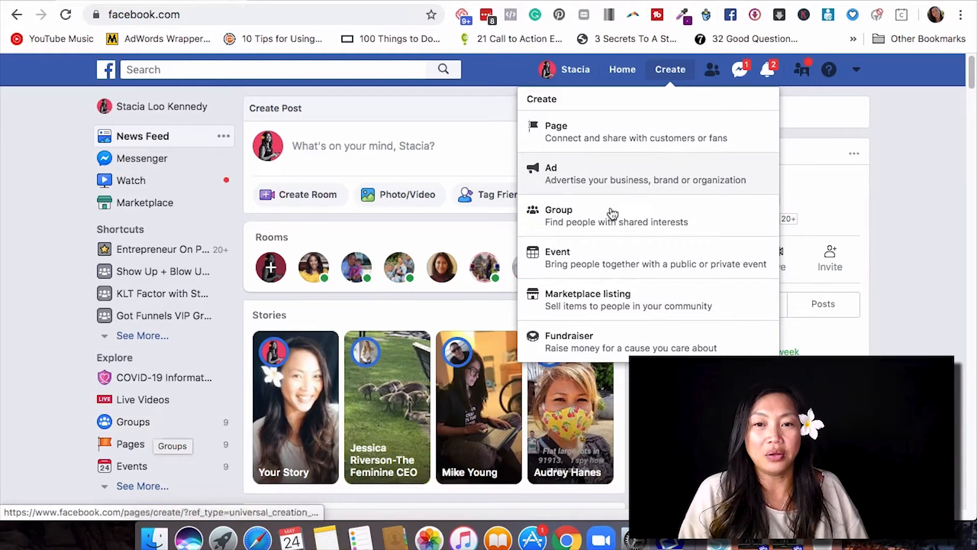
pyautogui.click(178, 422)
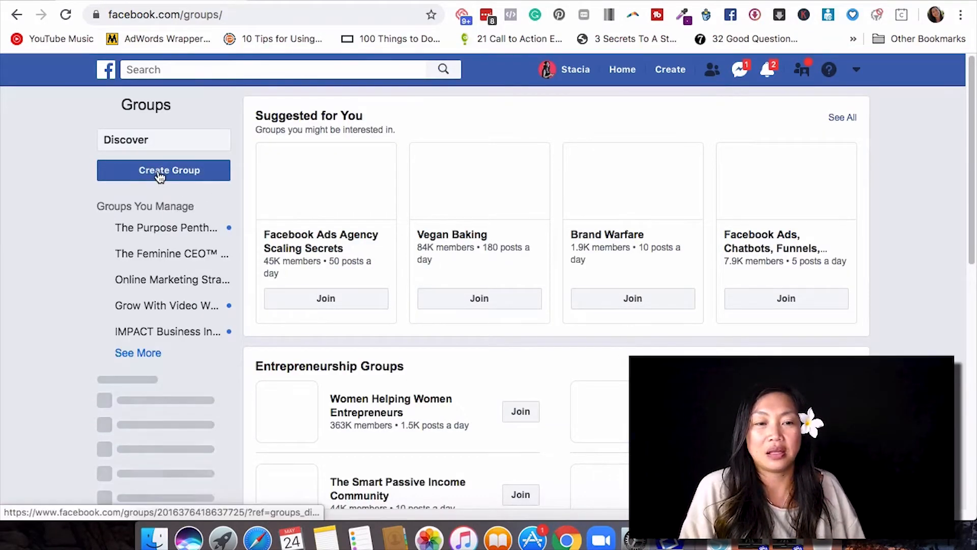
pyautogui.click(672, 76)
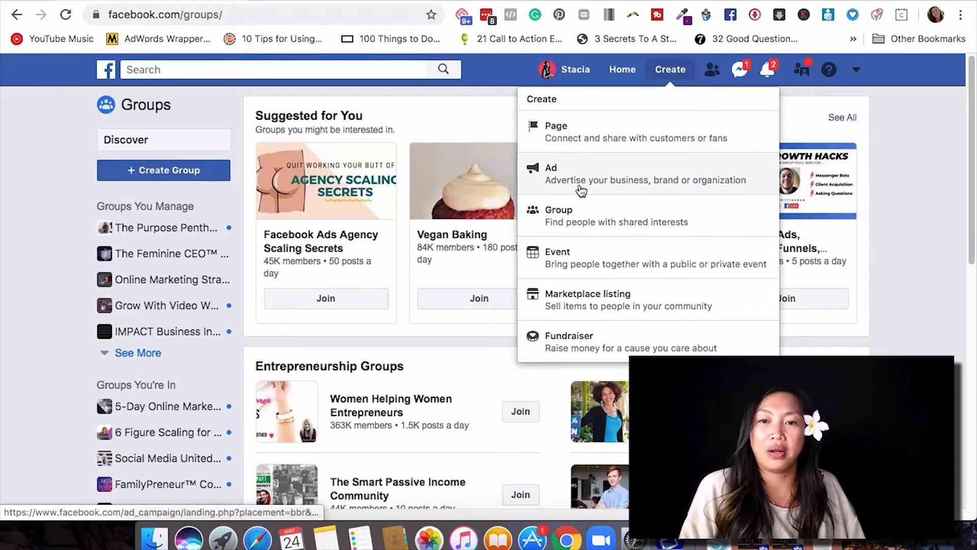
pyautogui.click(588, 218)
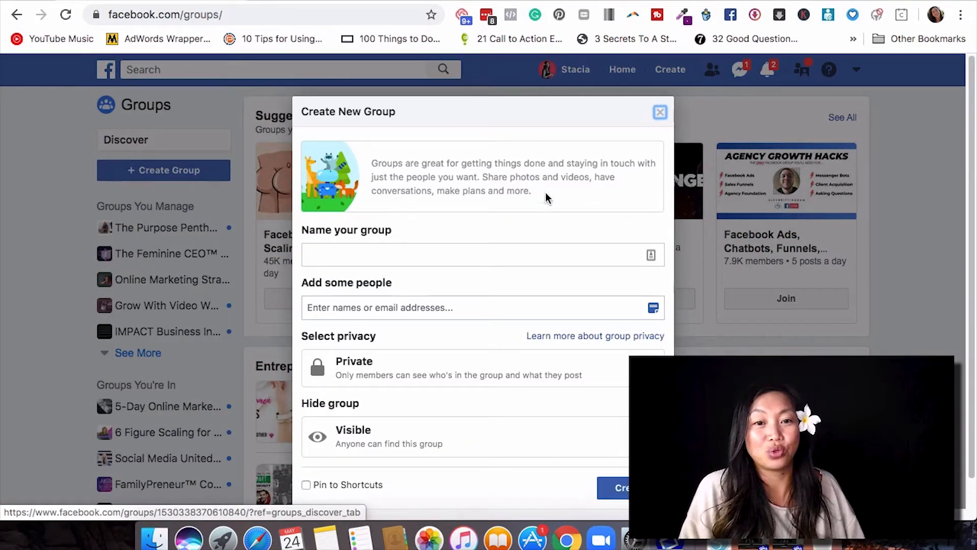
# Review the new group's name and people fields, and choose Private as its privacy option.
pyautogui.click(443, 262)
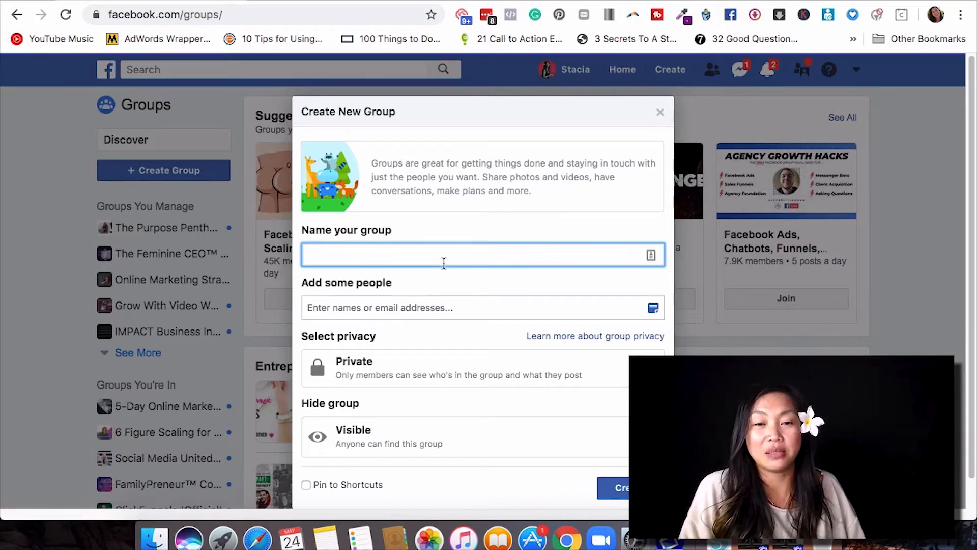
pyautogui.scroll(-2, 970, 193)
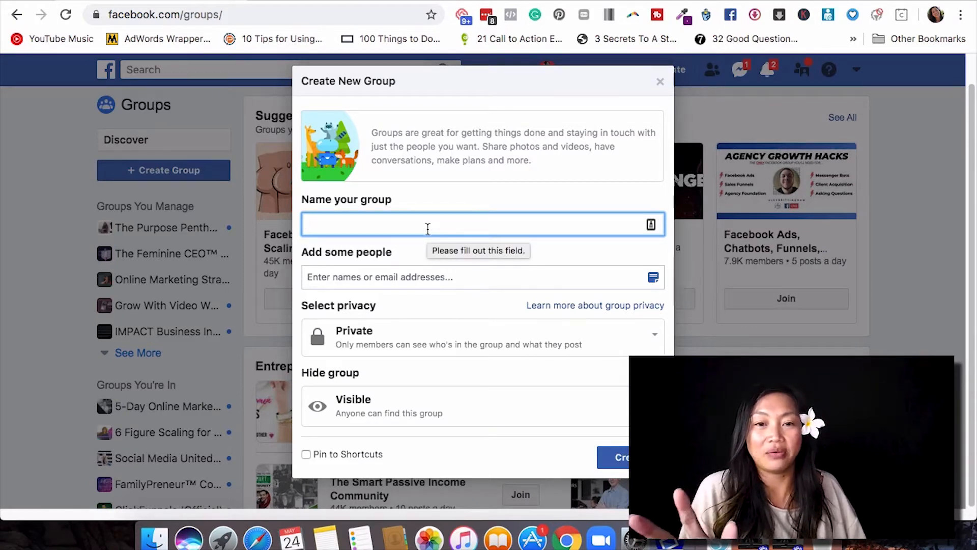
pyautogui.click(425, 275)
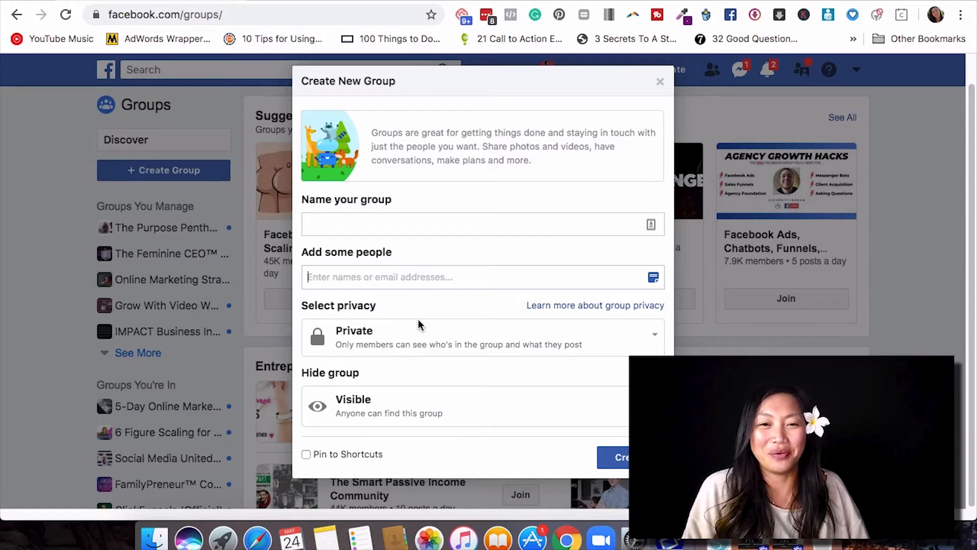
pyautogui.click(444, 325)
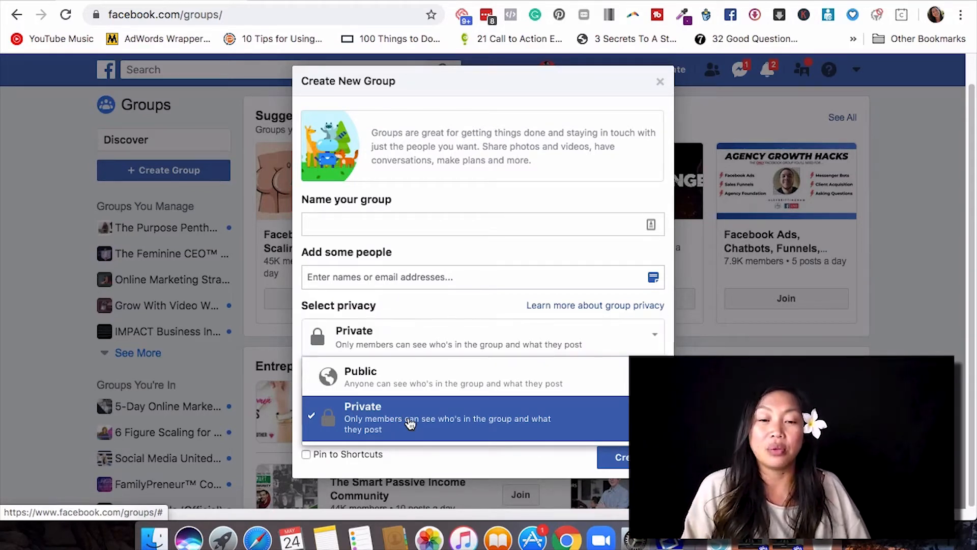
pyautogui.click(410, 422)
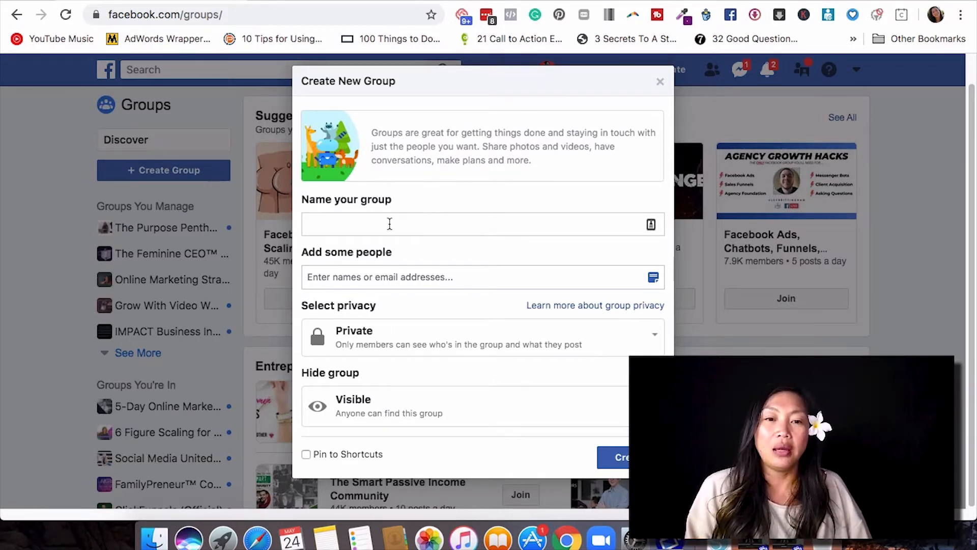
# Name the new group with the owner's first name in possessive form followed by "Inner Circle VIP Members".
pyautogui.click(390, 224)
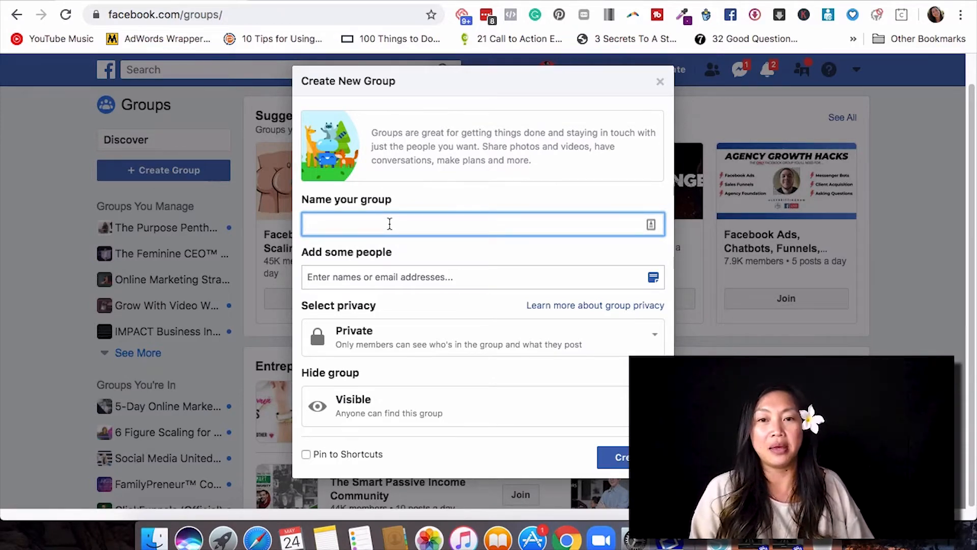
pyautogui.write("Stacia'")
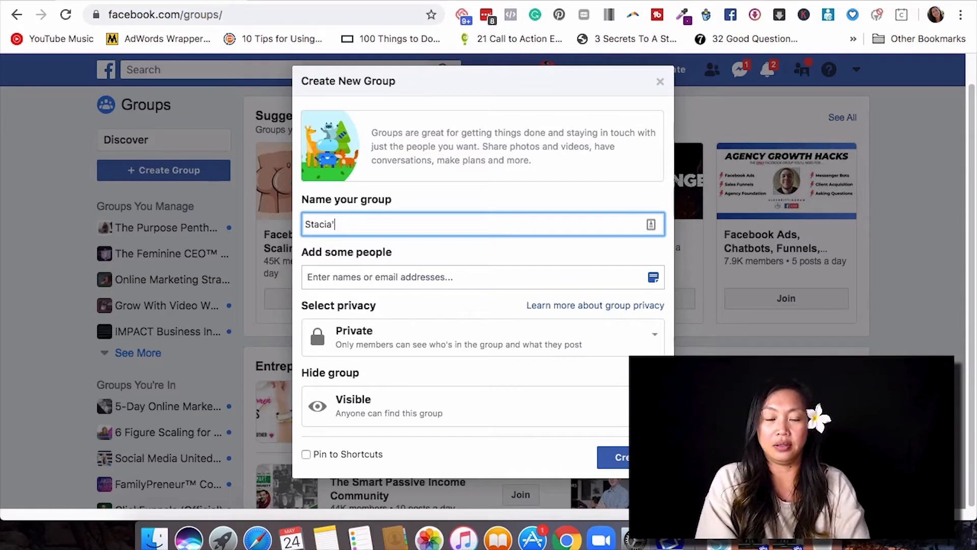
pyautogui.write('s Inner Cir')
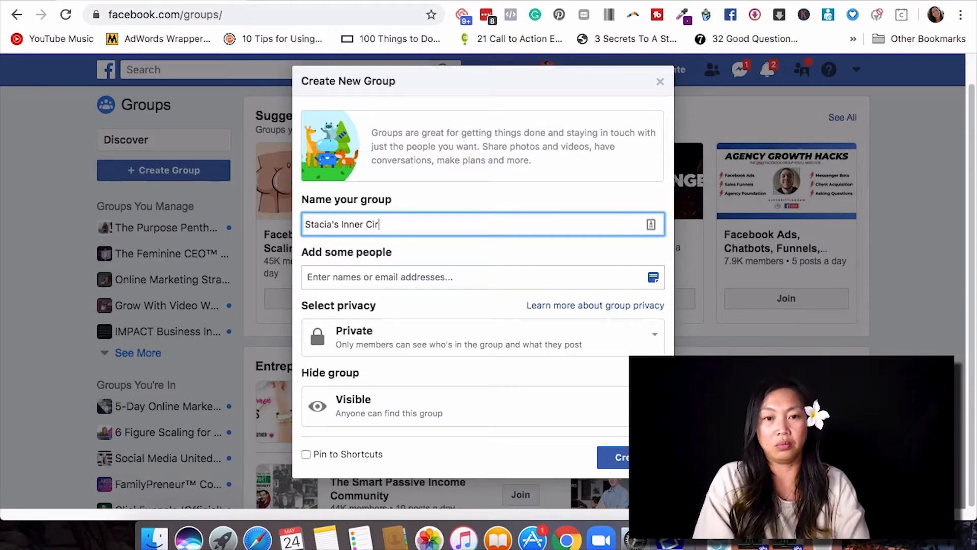
pyautogui.write('cle VIP Members')
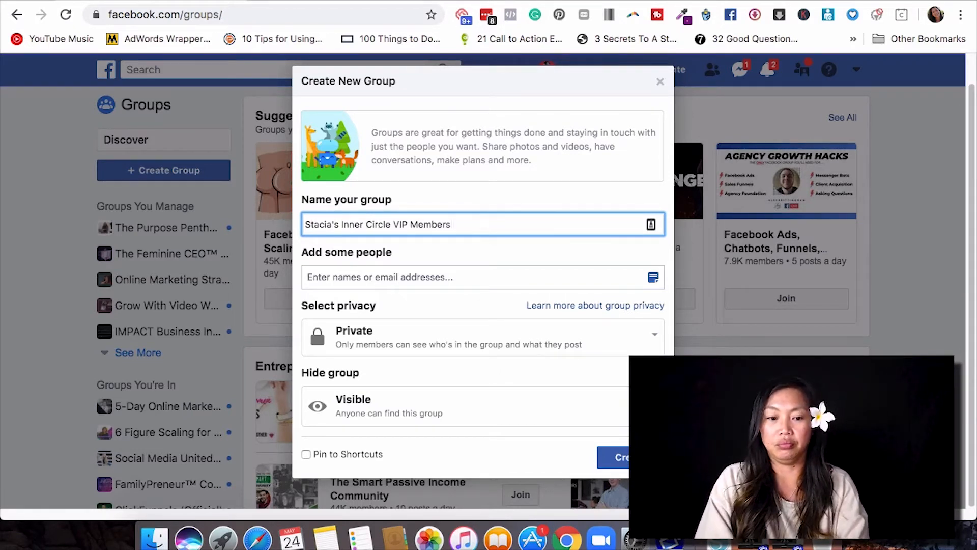
pyautogui.press('super+a')
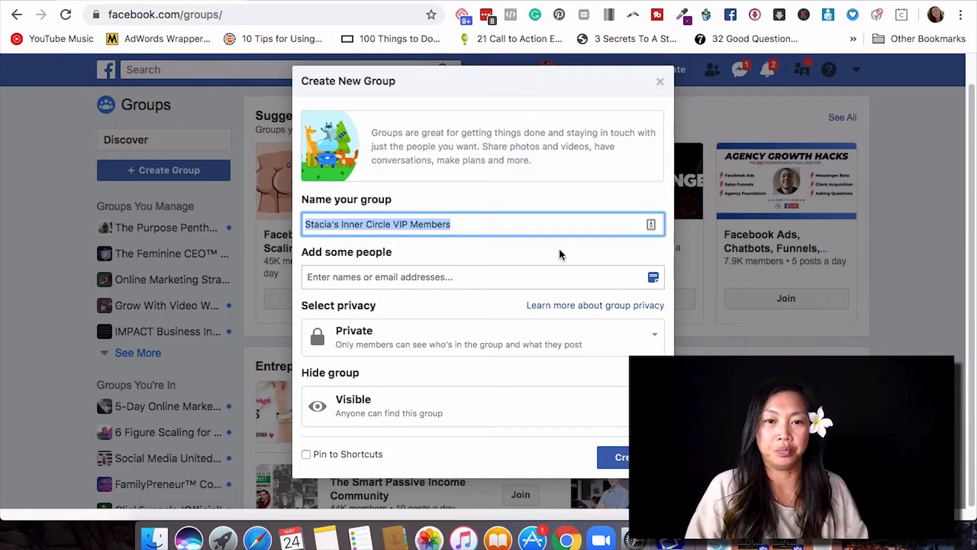
pyautogui.click(490, 258)
# Add a friend to the new group by searching for the friend's name and choosing the matching suggestion.
pyautogui.click(467, 278)
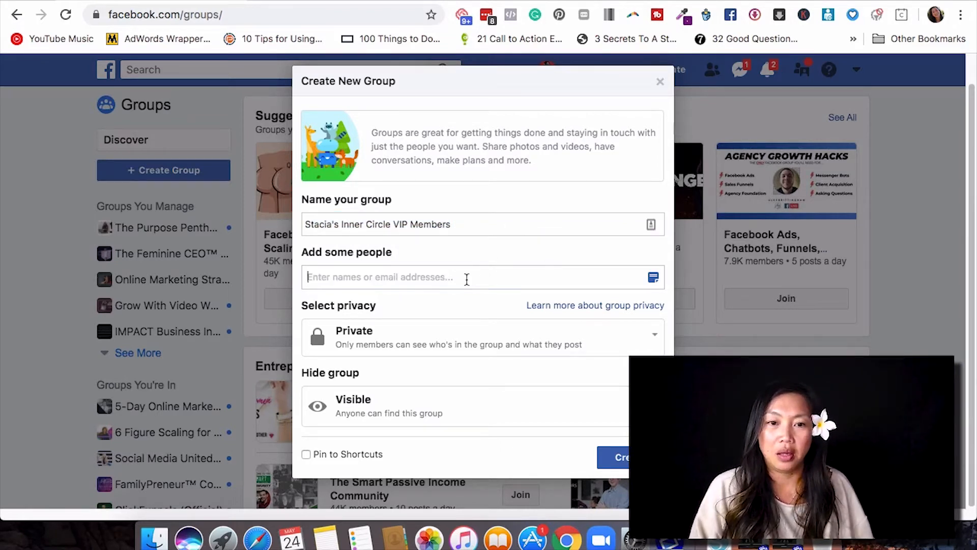
pyautogui.write('Keysh')
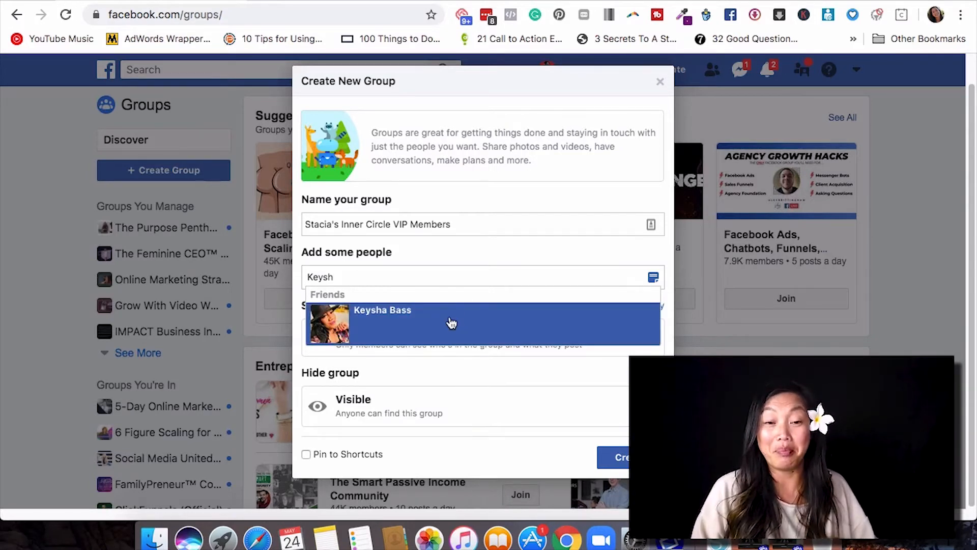
pyautogui.click(451, 324)
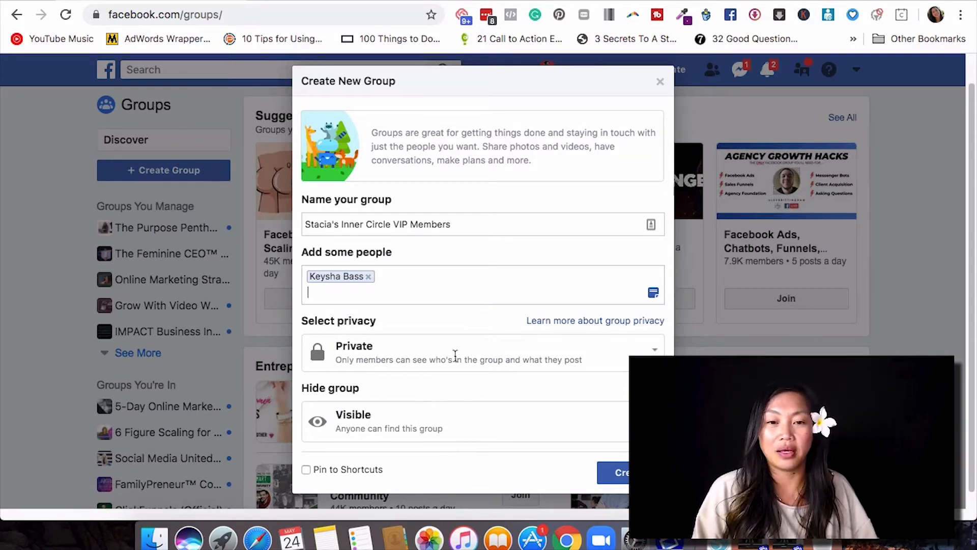
# Check the Hide group options, keep the group Visible, and create the group.
pyautogui.scroll(-1, 542, 392)
pyautogui.click(541, 398)
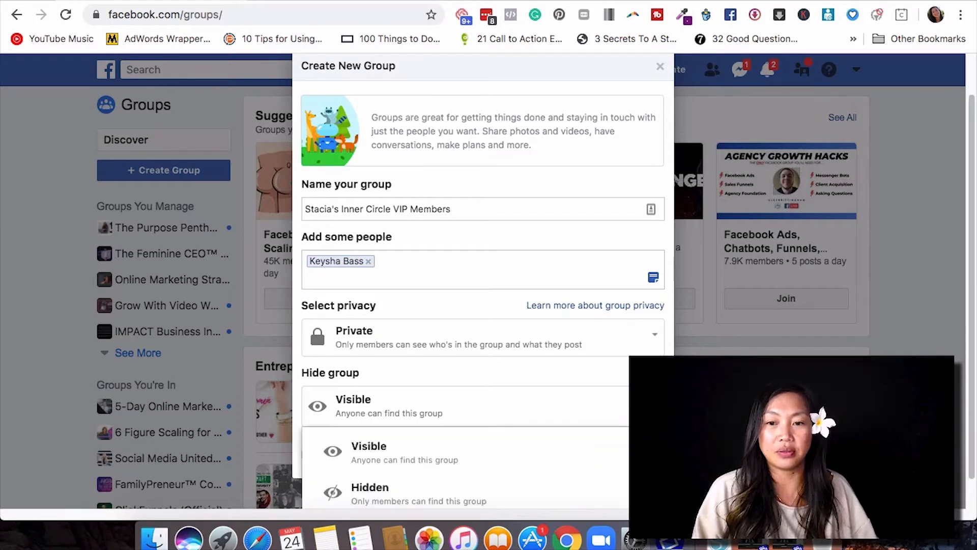
pyautogui.click(568, 372)
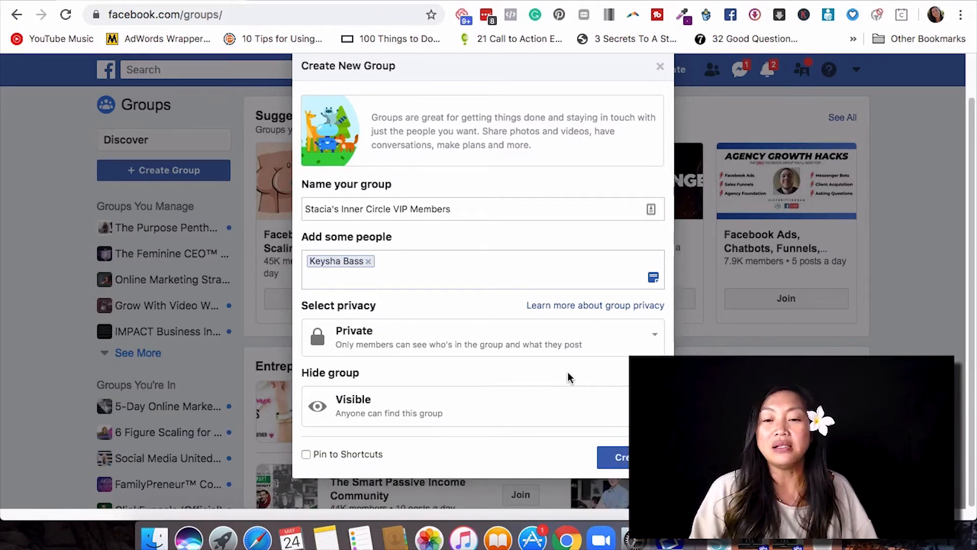
pyautogui.click(527, 414)
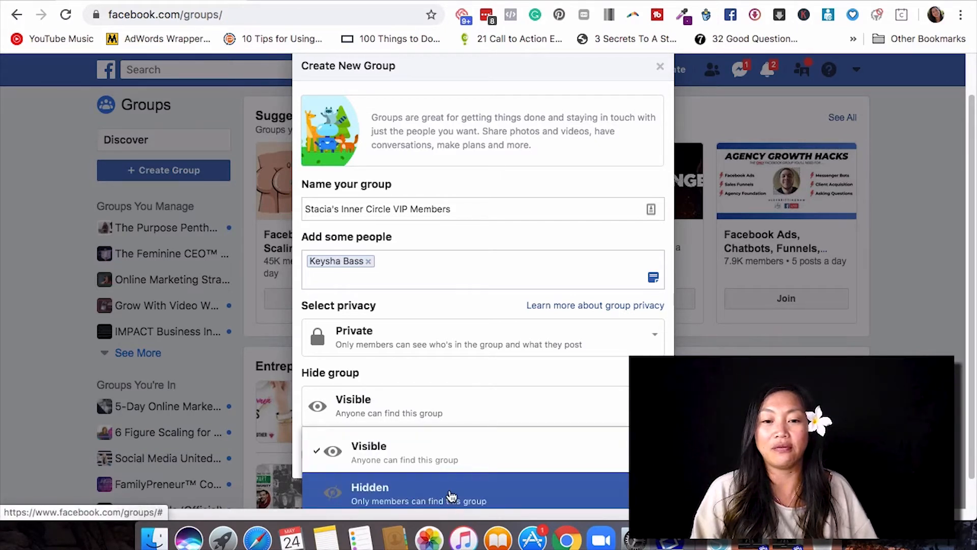
pyautogui.click(496, 386)
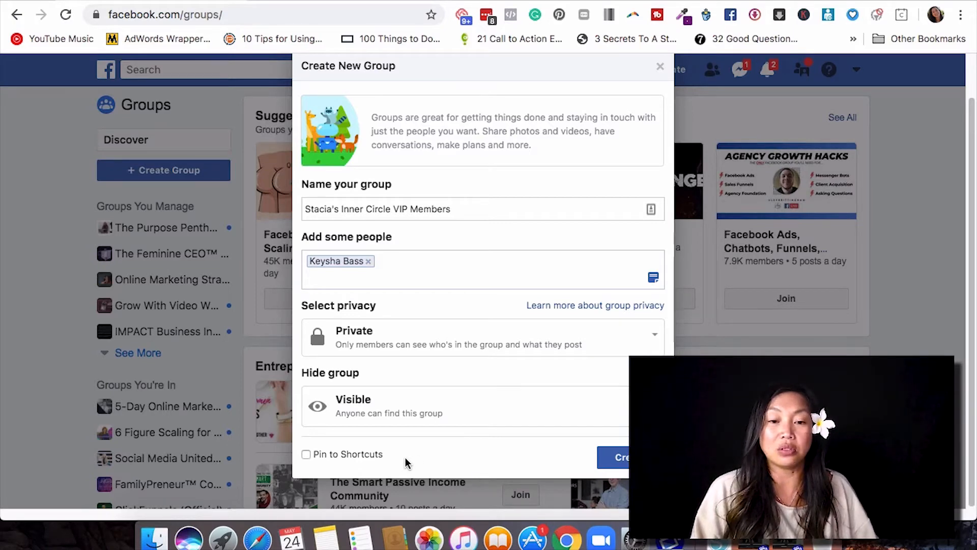
pyautogui.click(616, 461)
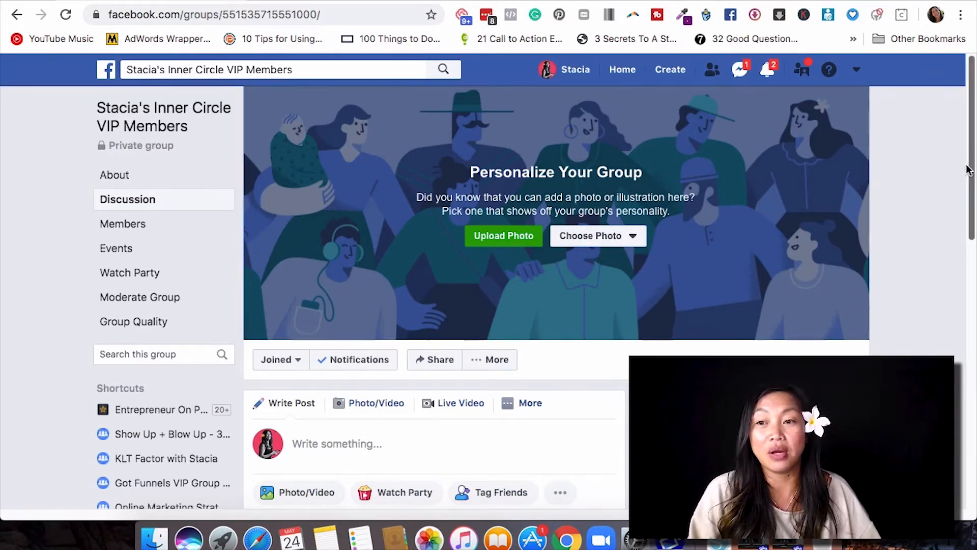
# Open the new group's settings for editing and change the group type to Social Learning.
pyautogui.scroll(-1, 970, 158)
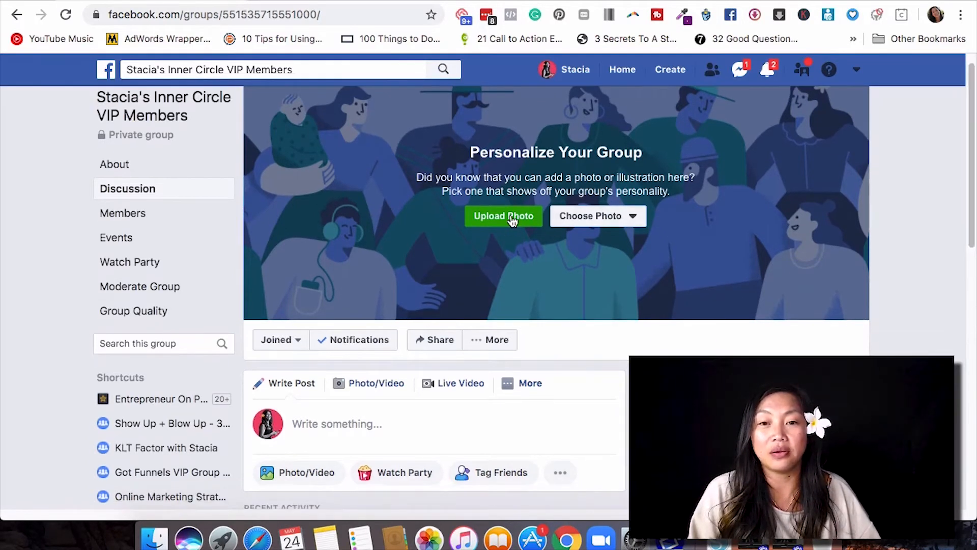
pyautogui.scroll(-5, 971, 168)
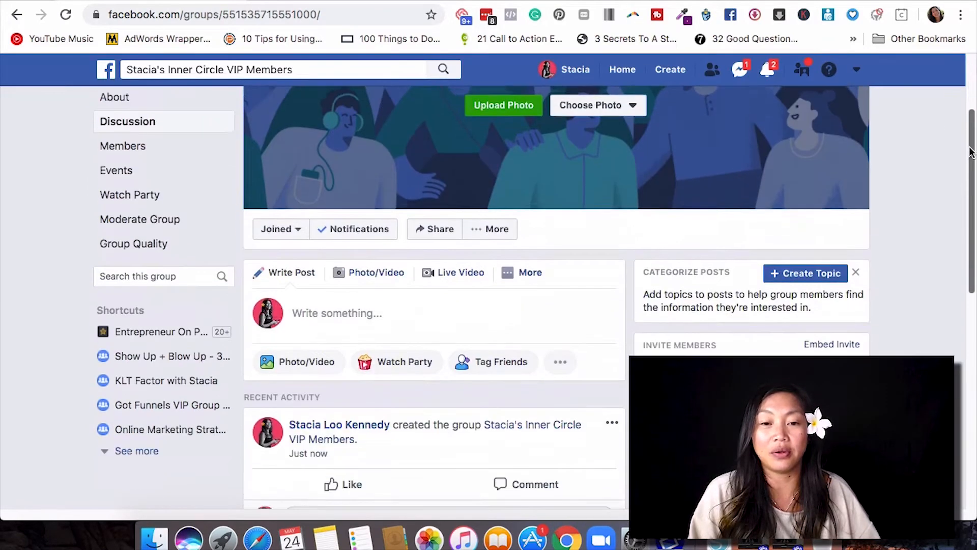
pyautogui.scroll(-1, 971, 170)
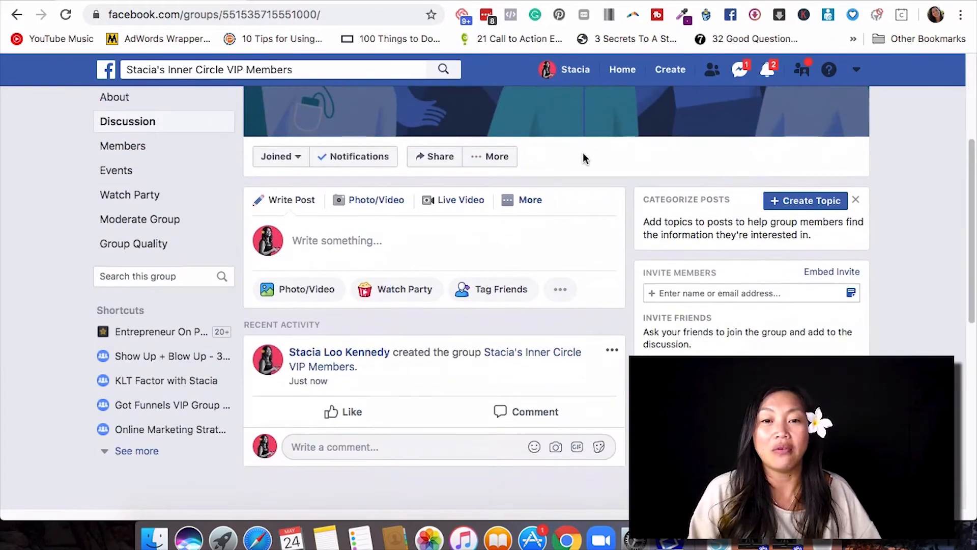
pyautogui.click(480, 162)
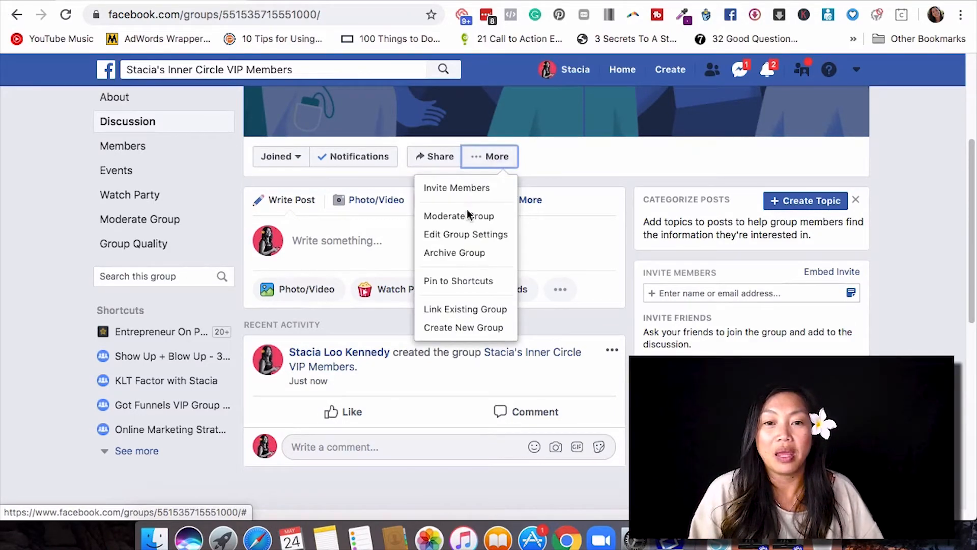
pyautogui.click(447, 236)
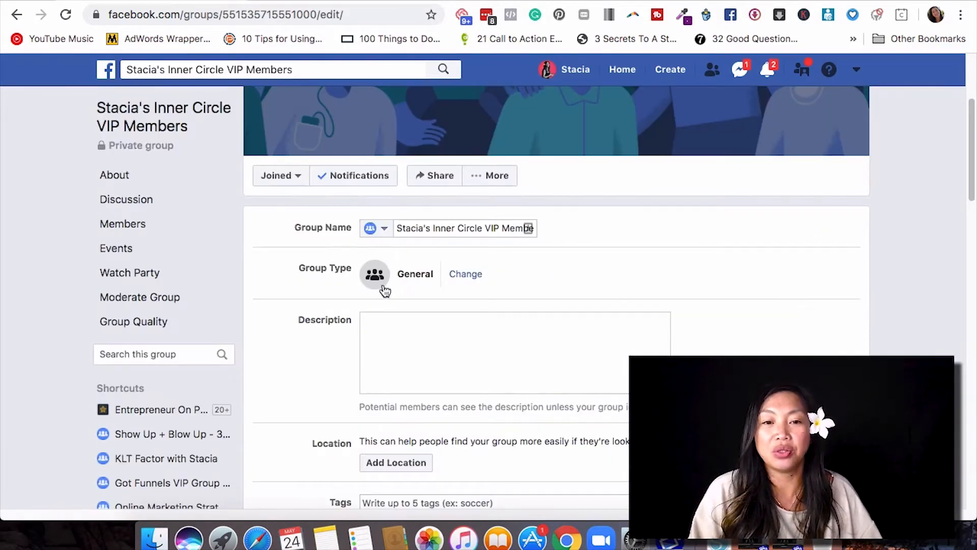
pyautogui.click(466, 275)
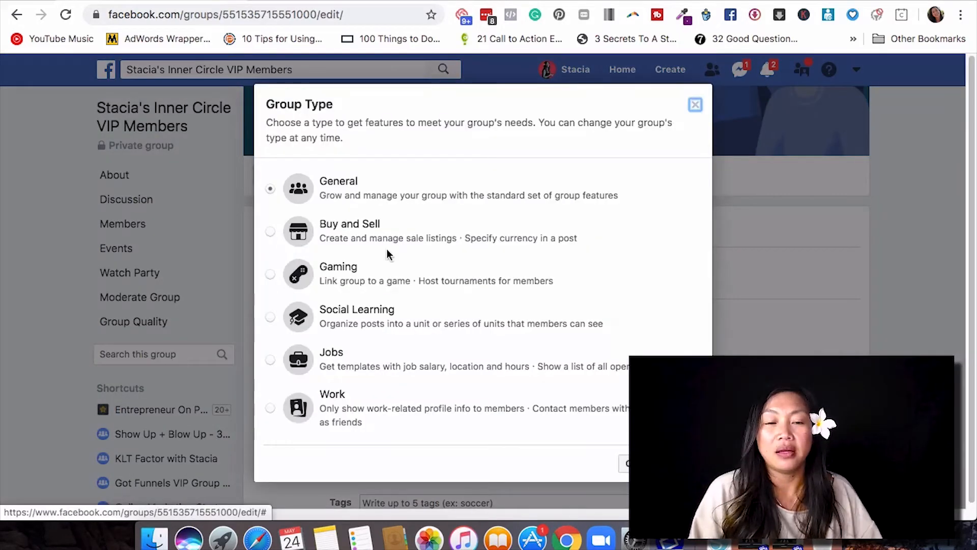
pyautogui.click(271, 316)
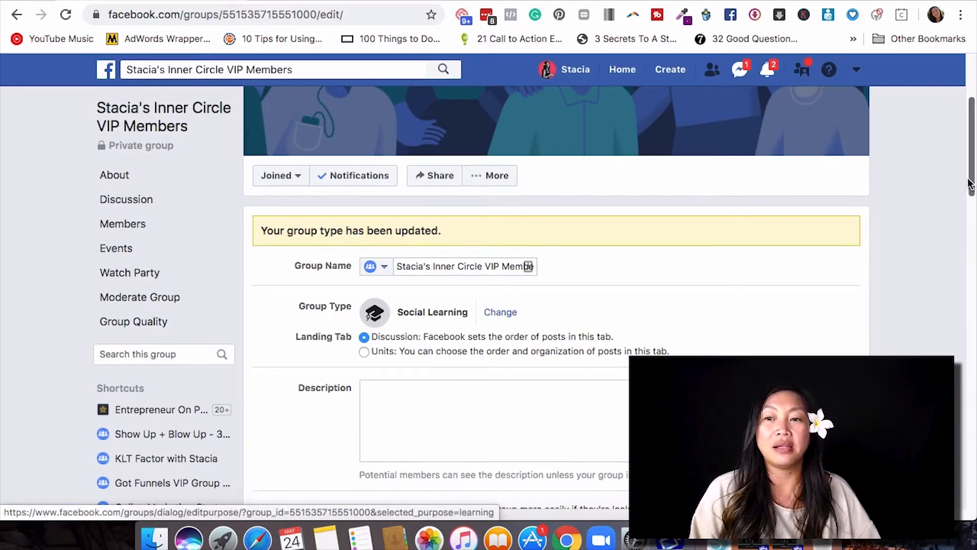
# Fill in the group description with "For", the owner's first name in possessive form, and "VIP Coaching Paid Members ONLY".
pyautogui.moveTo(970, 187); pyautogui.dragTo(970, 220)
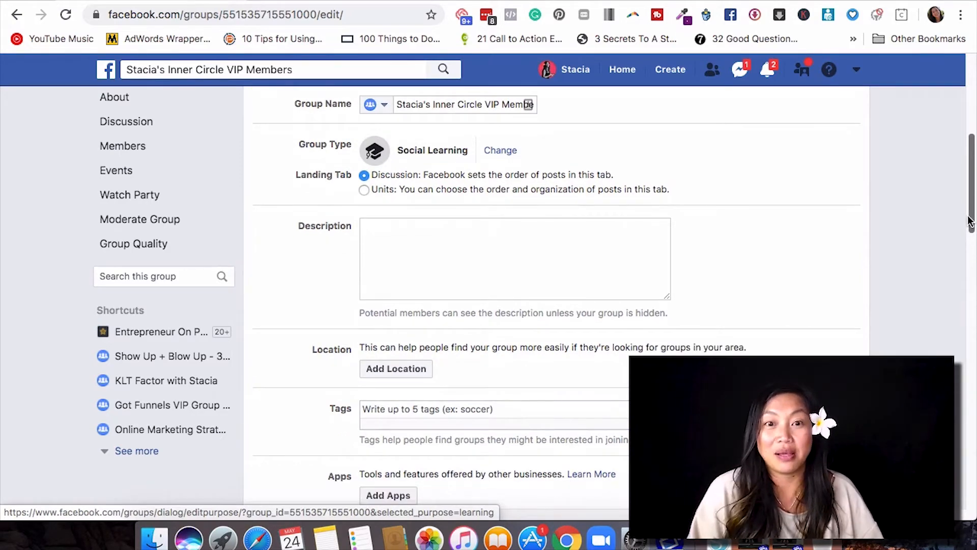
pyautogui.moveTo(970, 221)
pyautogui.mouseDown()
pyautogui.moveTo(966, 201)
pyautogui.moveTo(961, 221)
pyautogui.mouseUp()
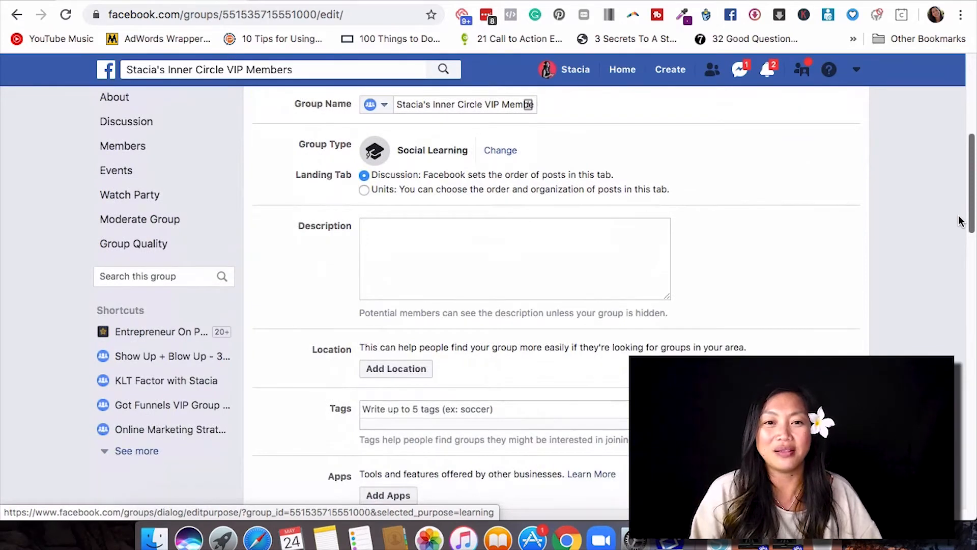
pyautogui.scroll(-1, 961, 220)
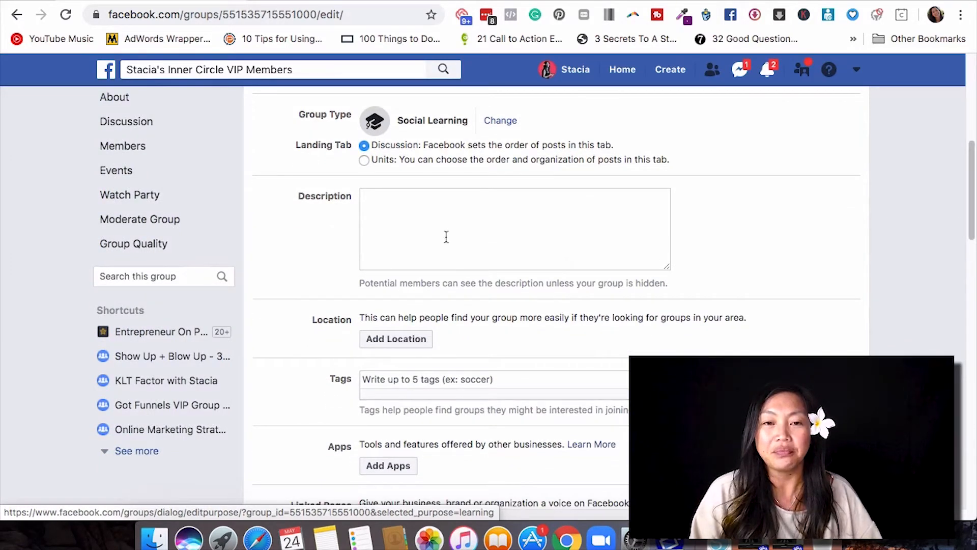
pyautogui.click(373, 208)
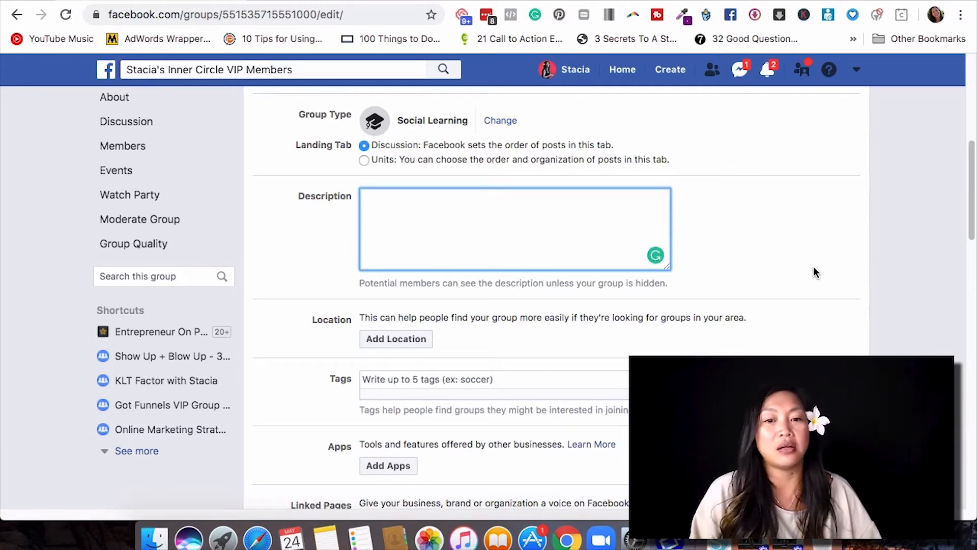
pyautogui.moveTo(967, 214)
pyautogui.mouseDown()
pyautogui.moveTo(967, 248)
pyautogui.moveTo(967, 195)
pyautogui.mouseUp()
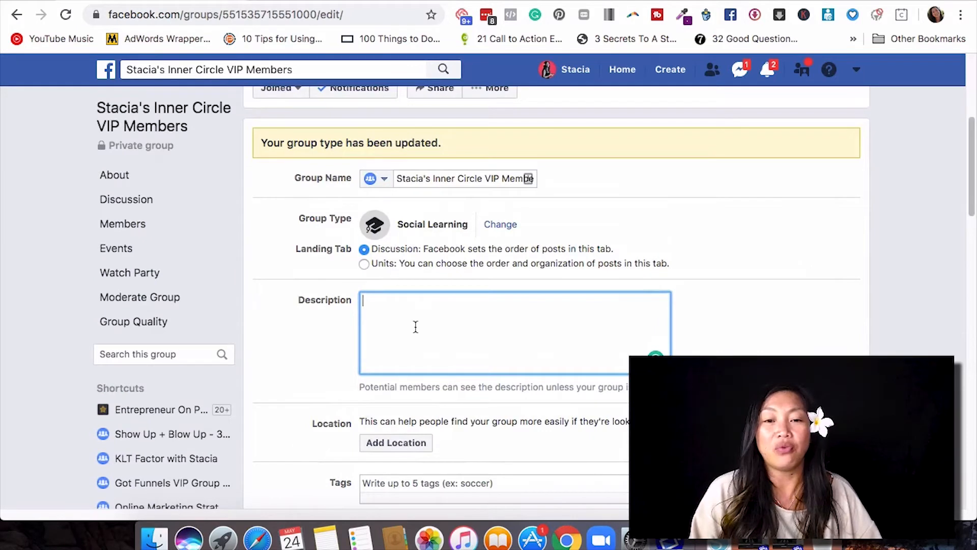
pyautogui.write('For')
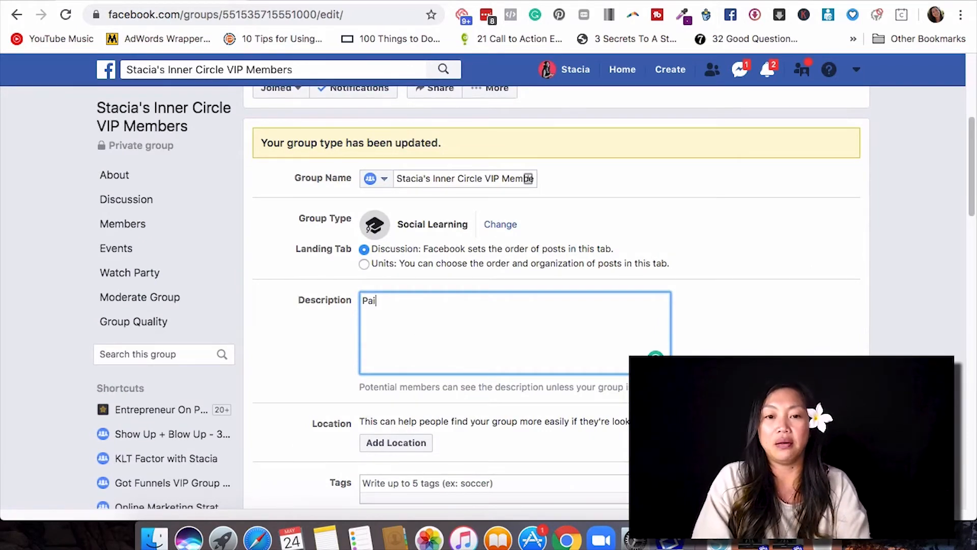
pyautogui.press('BackSpace')
pyautogui.press('BackSpace')
pyautogui.press('BackSpace')
pyautogui.write('For Stacia')
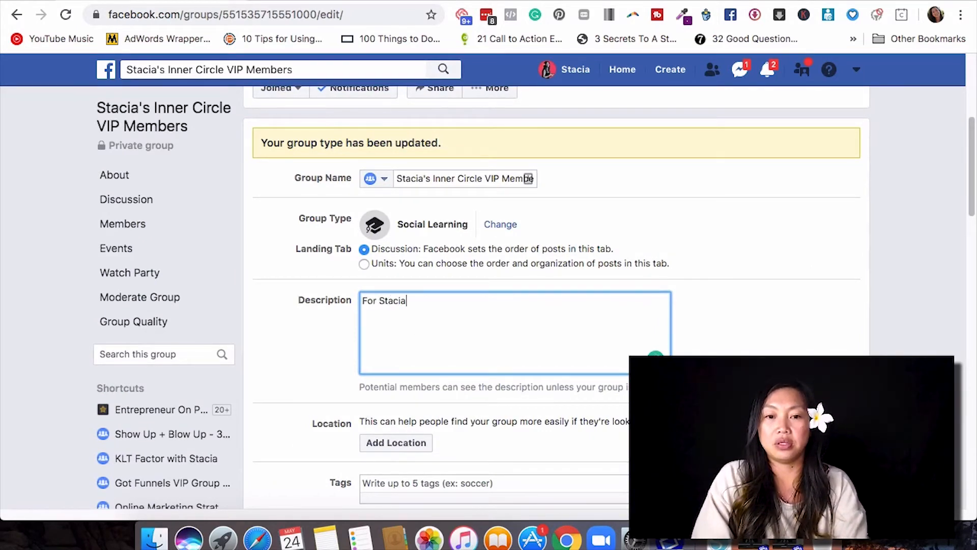
pyautogui.write("'s VI")
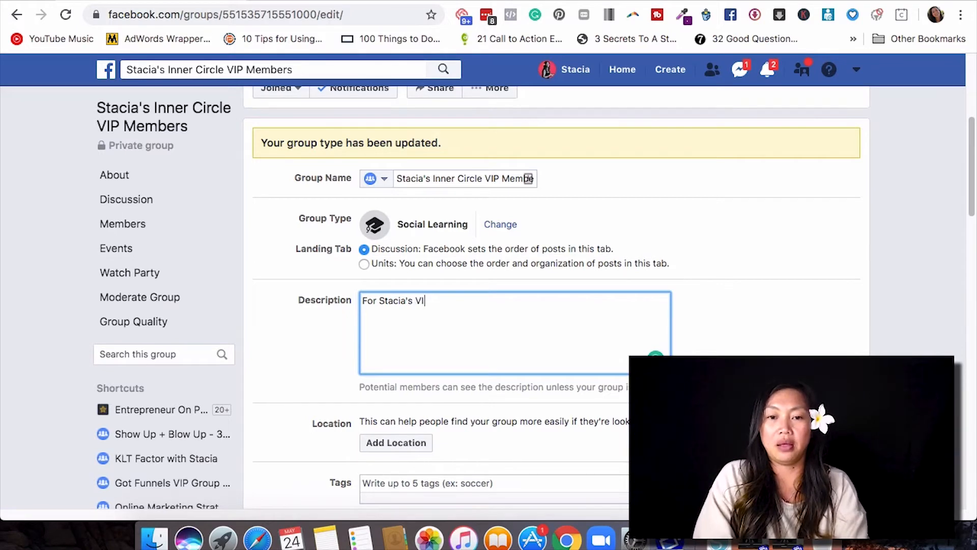
pyautogui.write('P Coaching ')
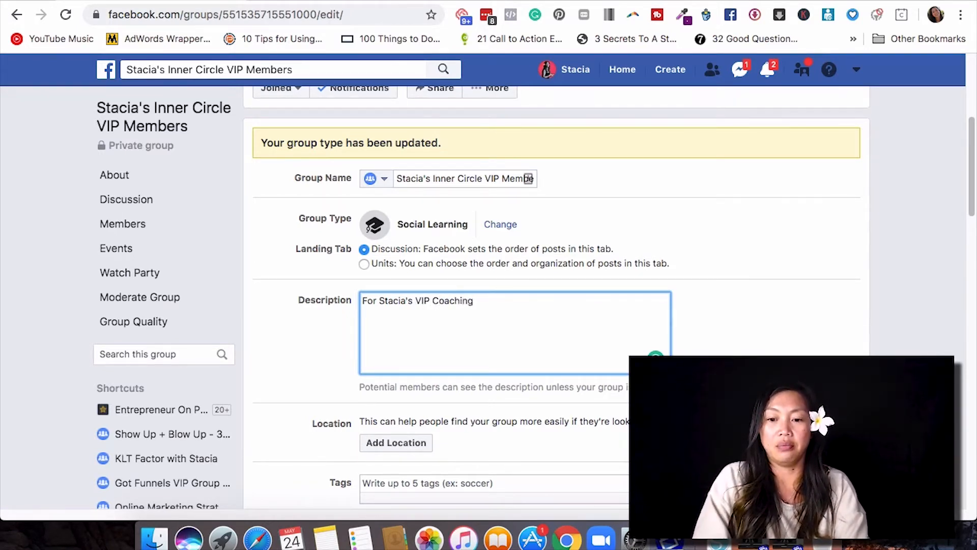
pyautogui.write('Paid Members ')
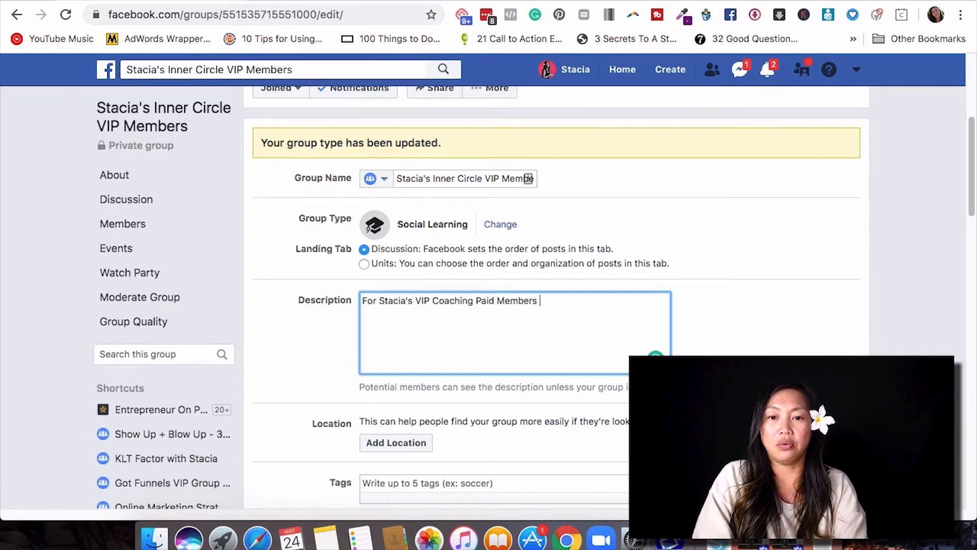
pyautogui.write('ONLY')
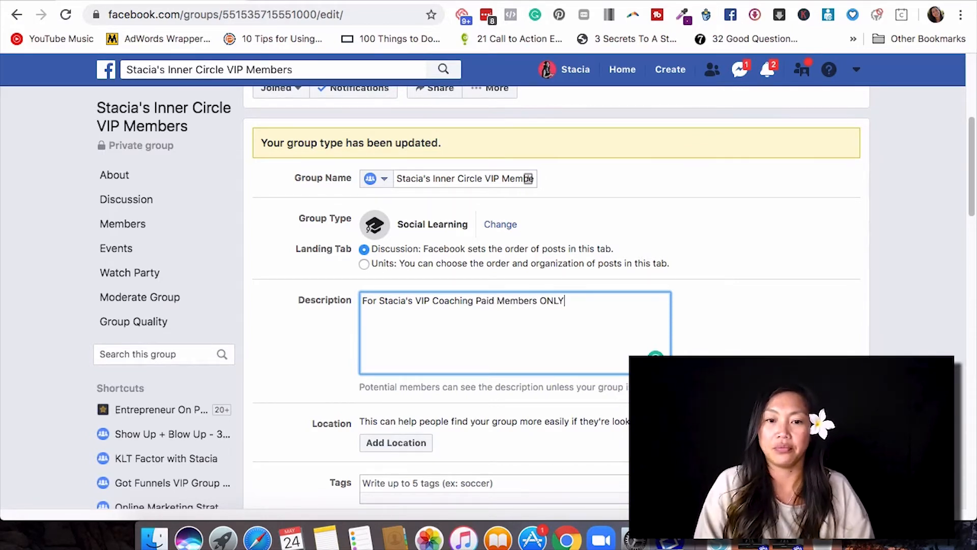
# Set the group's color to the darker green in the upper row of swatches and save it.
pyautogui.moveTo(968, 209); pyautogui.dragTo(960, 307)
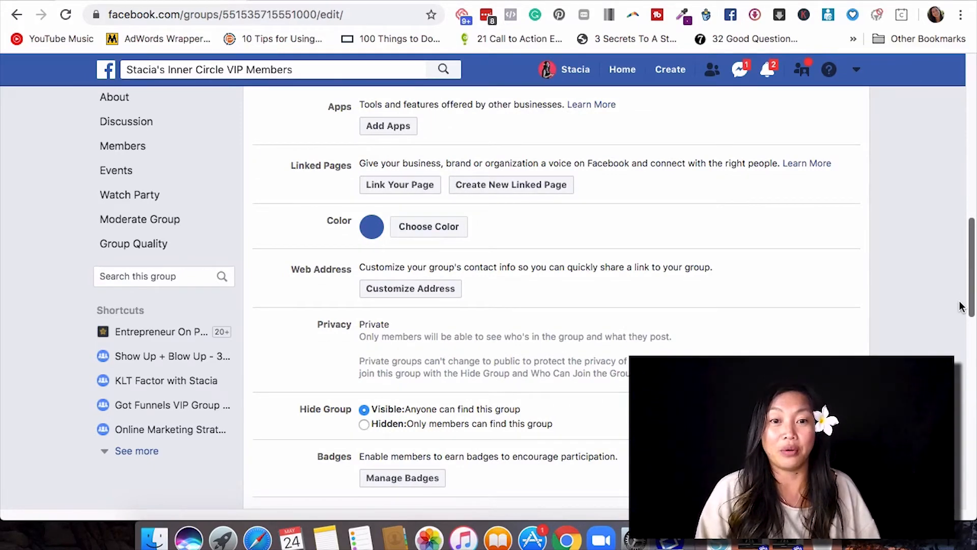
pyautogui.moveTo(960, 304); pyautogui.dragTo(953, 270)
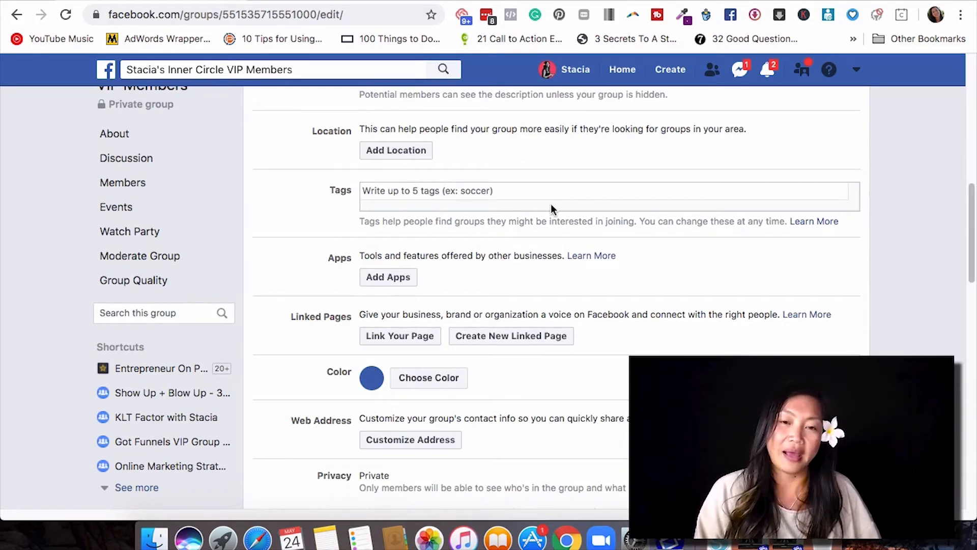
pyautogui.moveTo(972, 234); pyautogui.dragTo(972, 260)
pyautogui.scroll(-2, 916, 234)
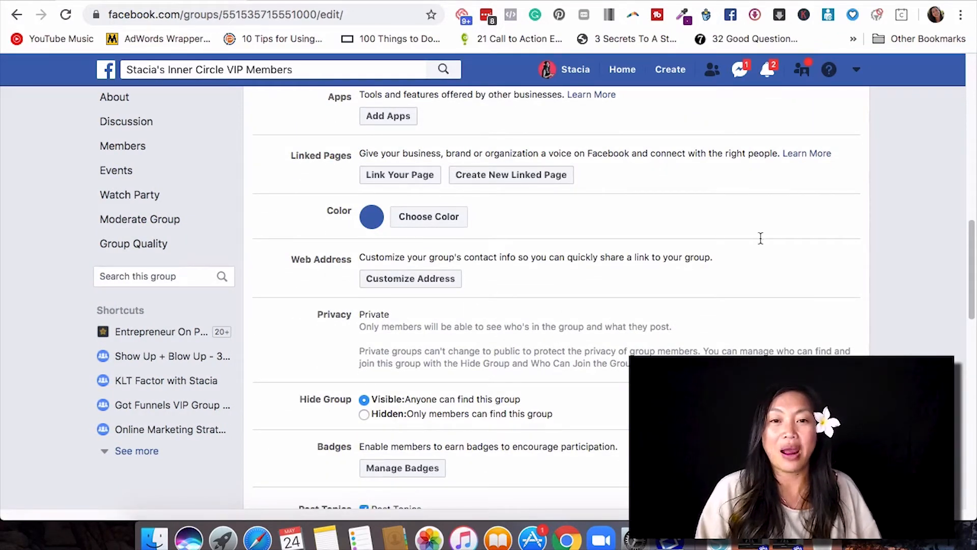
pyautogui.moveTo(965, 246); pyautogui.dragTo(965, 224)
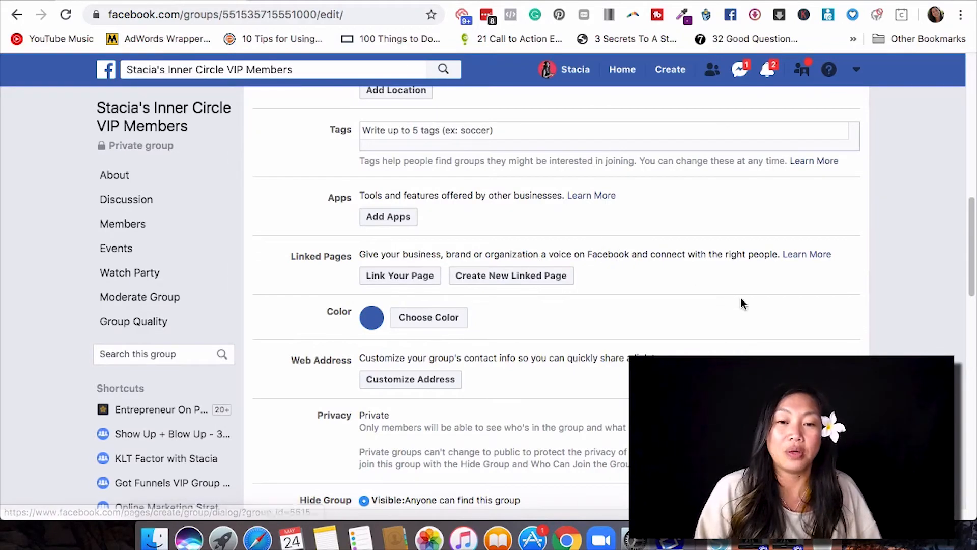
pyautogui.click(422, 320)
pyautogui.click(446, 267)
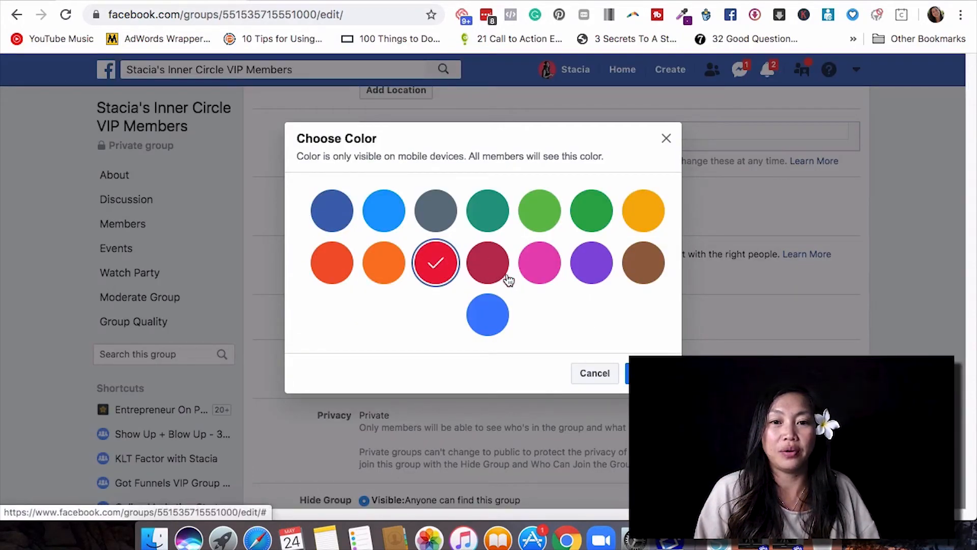
pyautogui.click(604, 213)
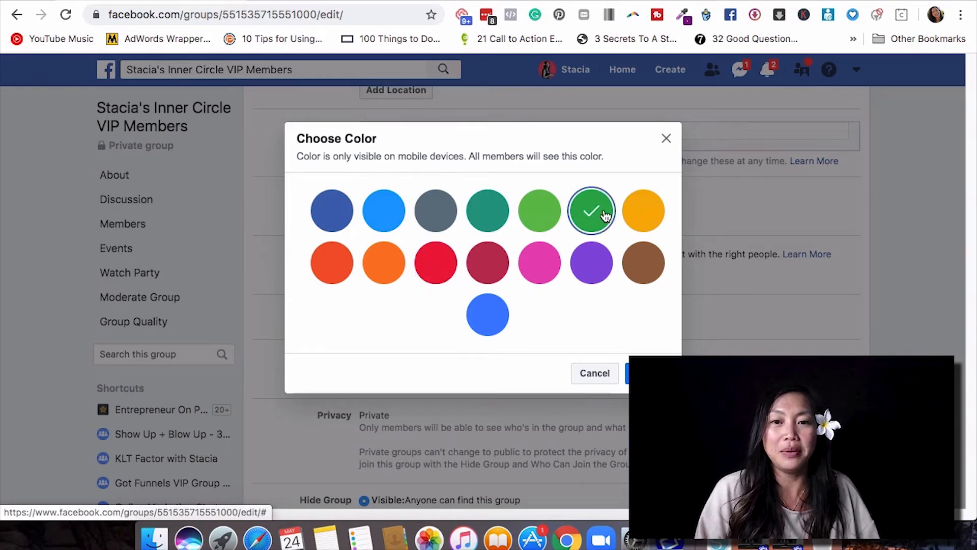
pyautogui.click(648, 373)
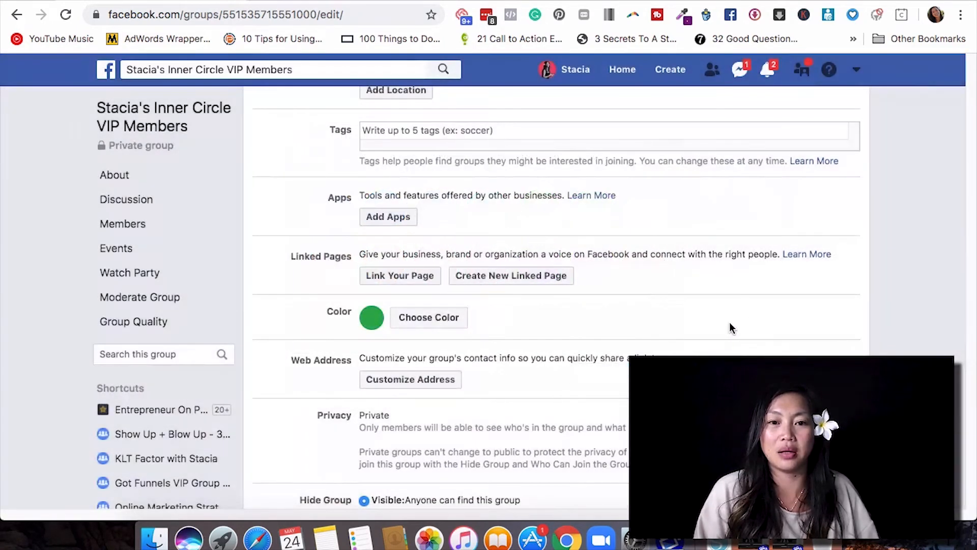
# Try out a custom web address alias made of the owner's first name plus "innercircle", cancel it, and check the group's current URL.
pyautogui.moveTo(970, 270); pyautogui.dragTo(966, 310)
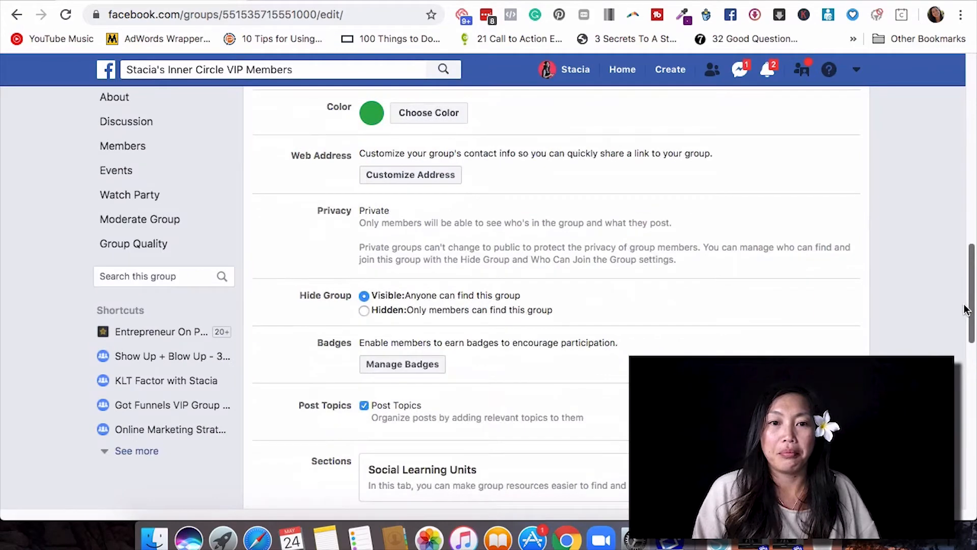
pyautogui.click(406, 174)
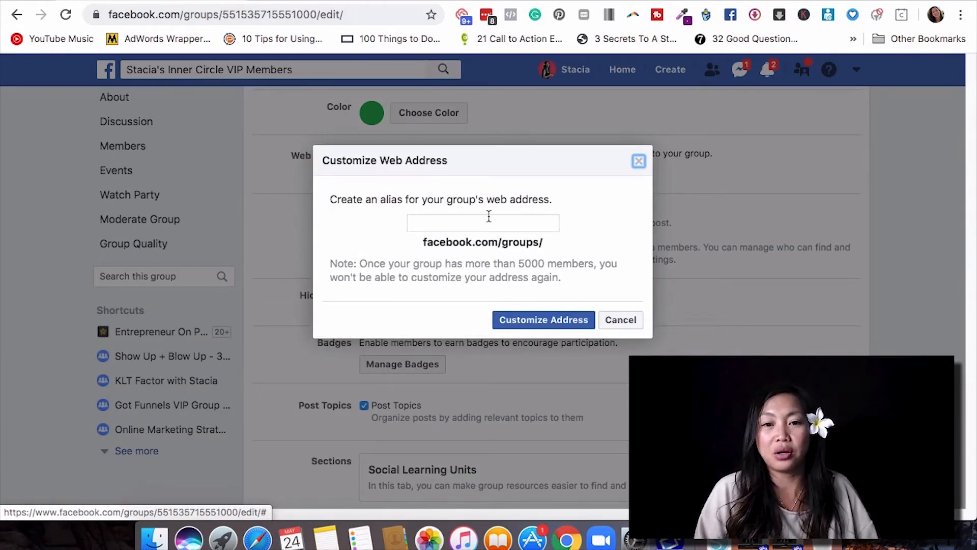
pyautogui.click(507, 225)
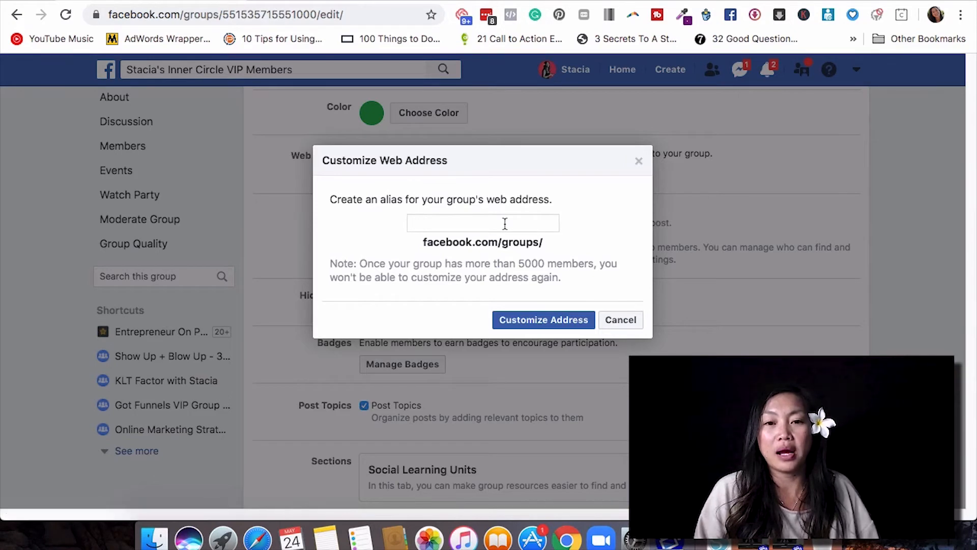
pyautogui.write('stai')
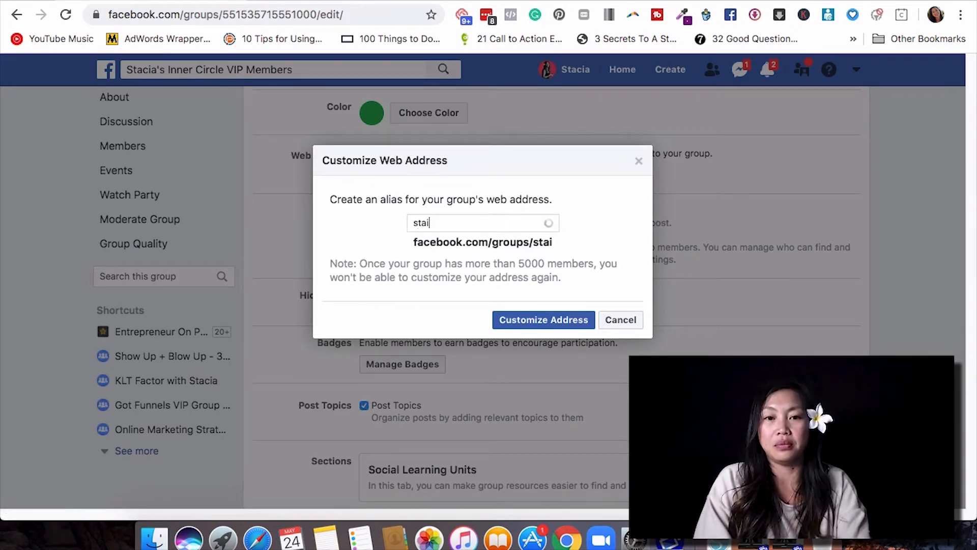
pyautogui.press('BackSpace')
pyautogui.write('ciainner')
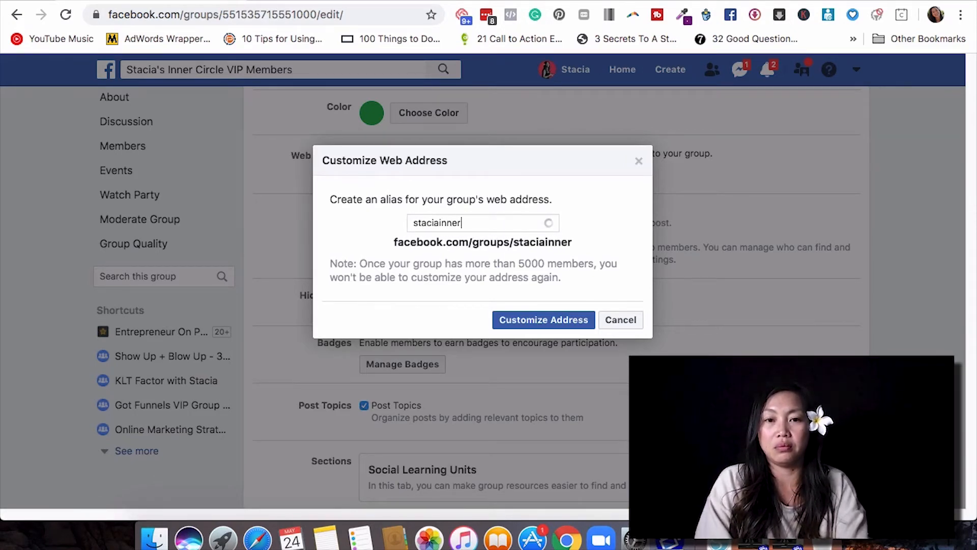
pyautogui.write('circle')
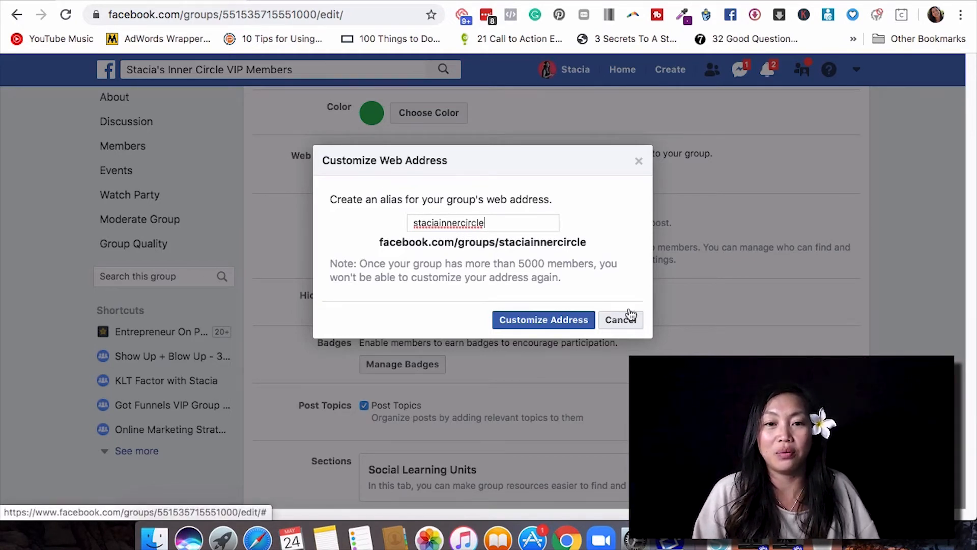
pyautogui.moveTo(381, 245); pyautogui.dragTo(648, 248)
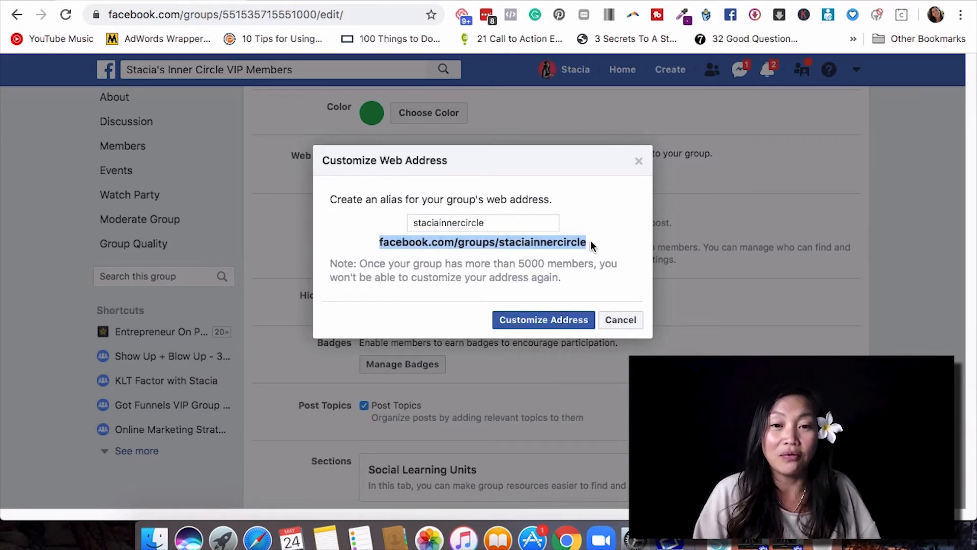
pyautogui.click(621, 321)
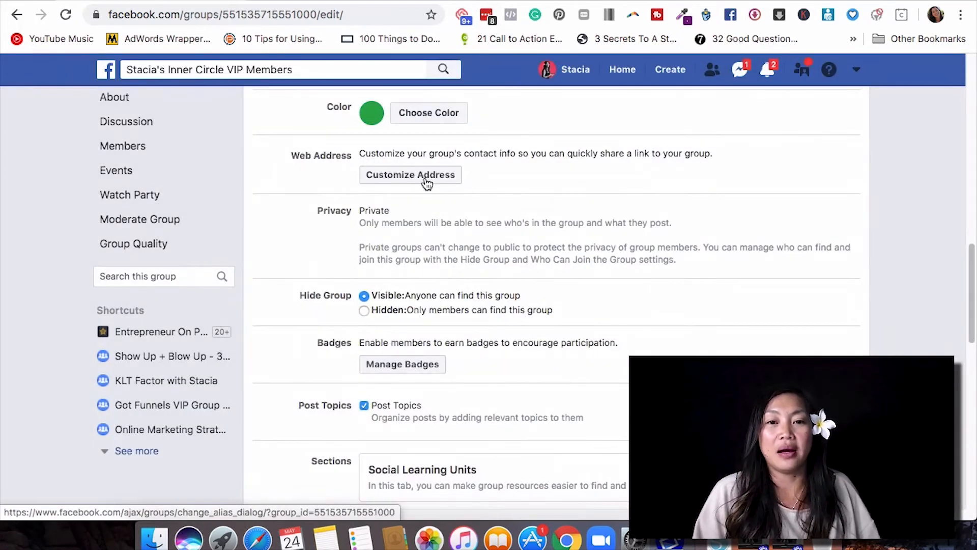
pyautogui.moveTo(317, 15); pyautogui.dragTo(189, 19)
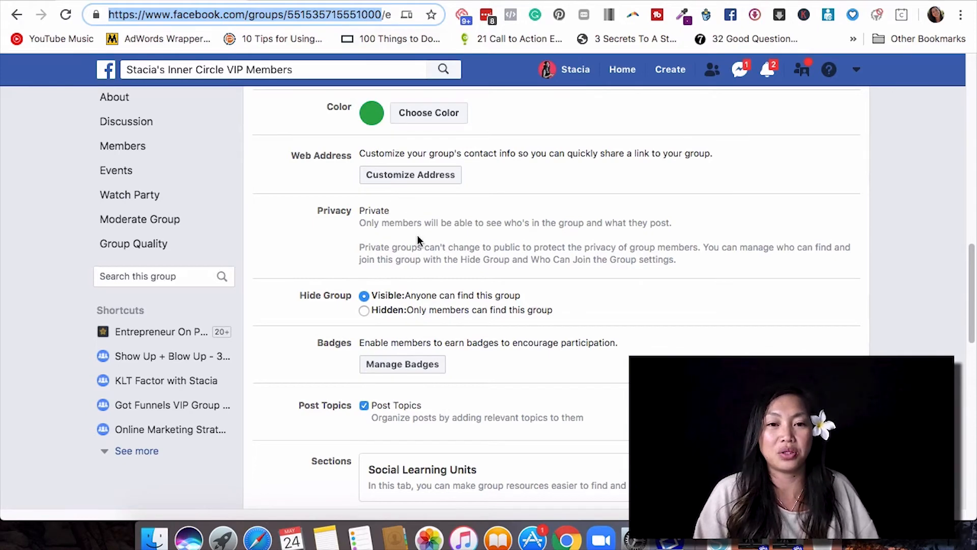
pyautogui.click(666, 301)
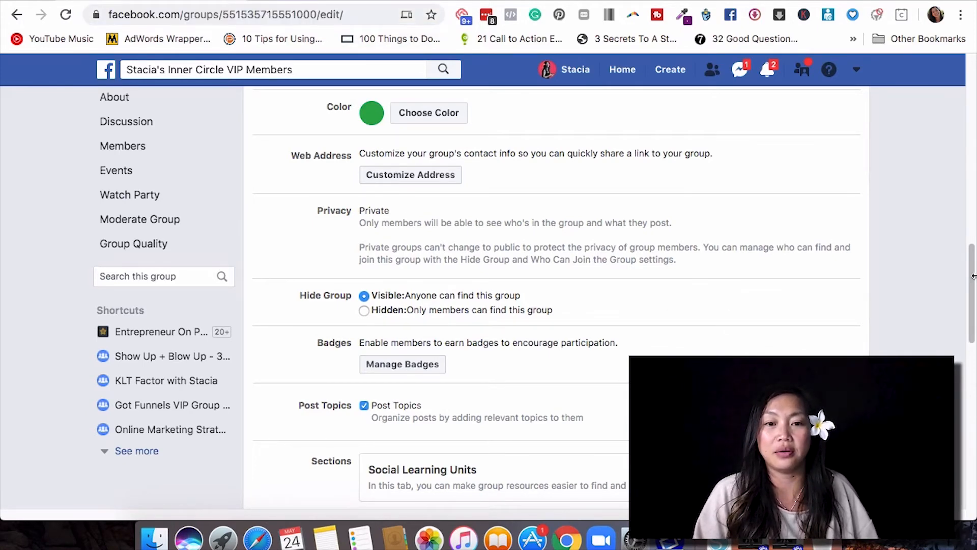
# Restrict membership approval to Only admins and moderators.
pyautogui.scroll(-10, 560, 264)
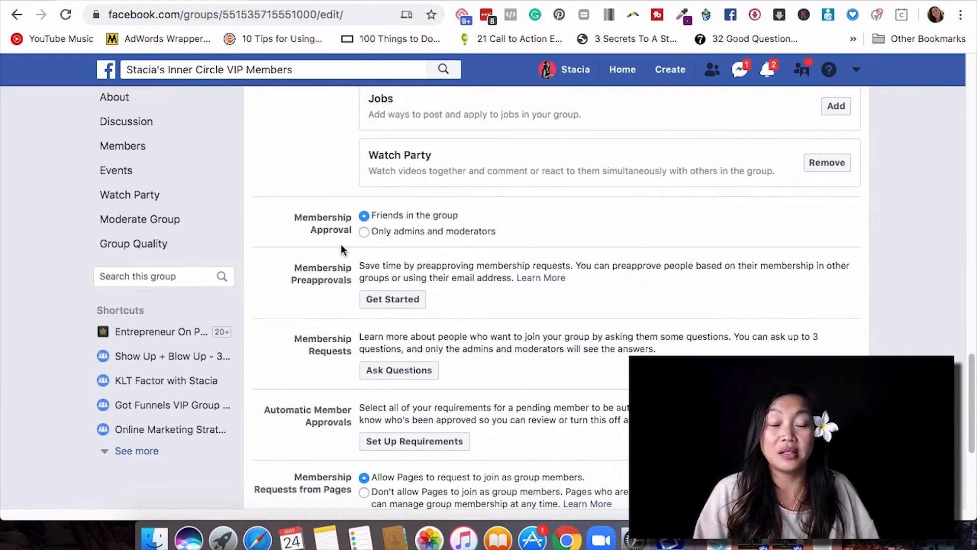
pyautogui.click(364, 232)
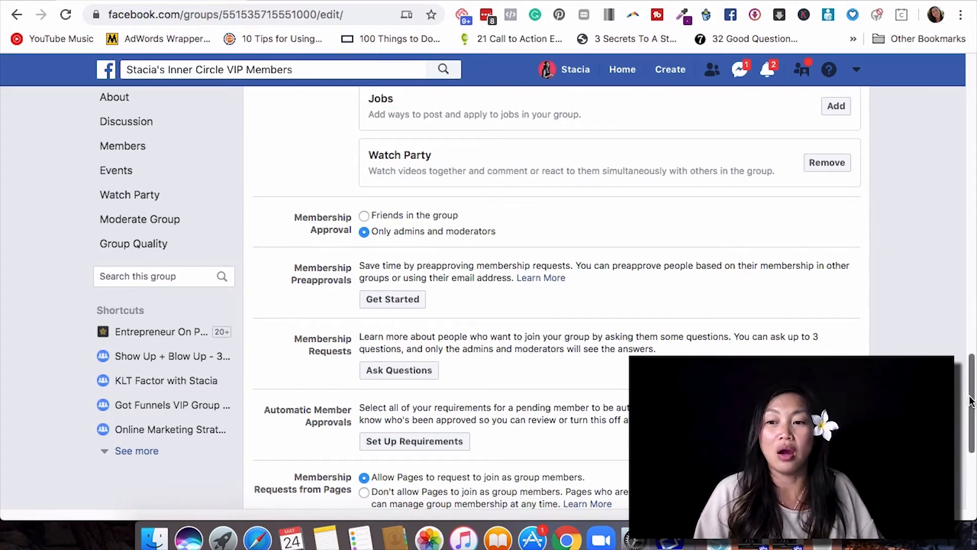
# Open the membership questions setup from the group's Membership Requests setting.
pyautogui.moveTo(971, 400); pyautogui.dragTo(971, 423)
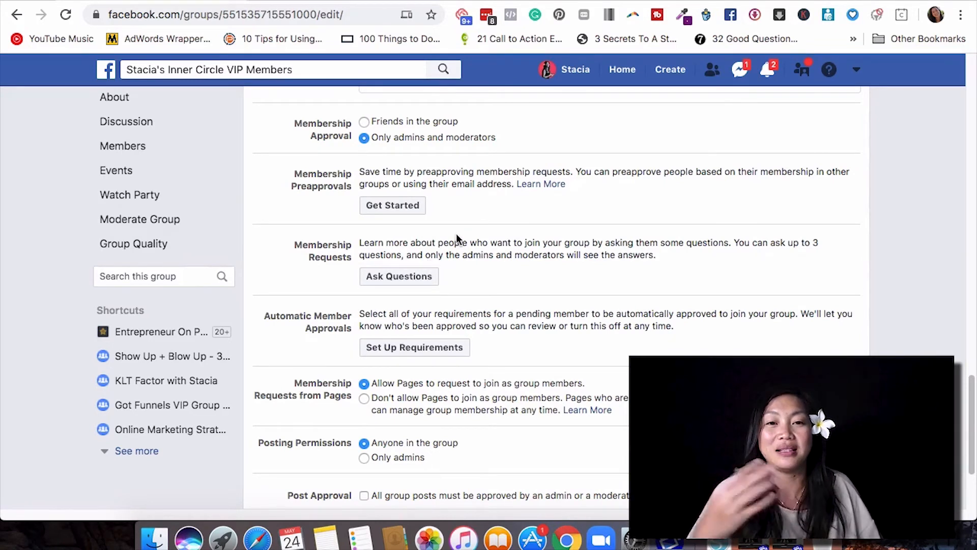
pyautogui.click(408, 283)
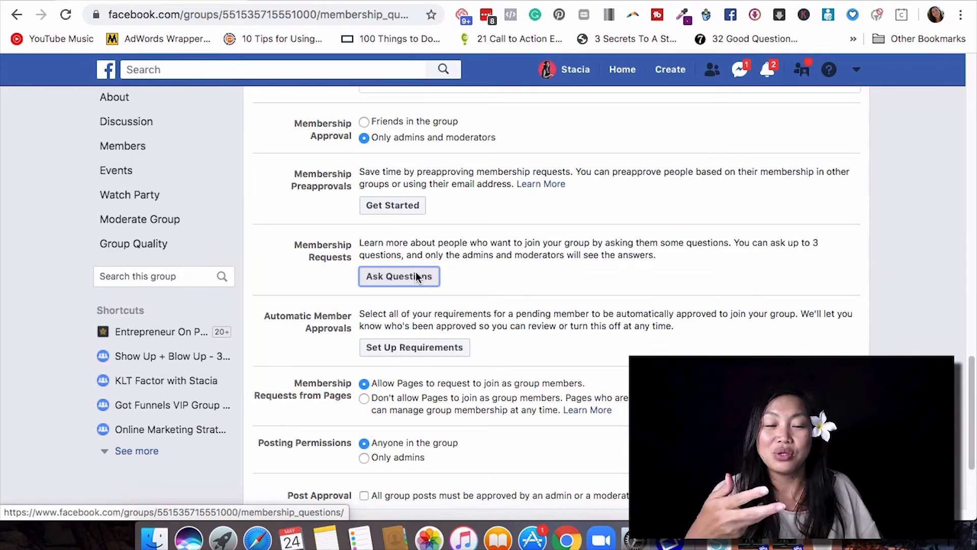
pyautogui.click(416, 277)
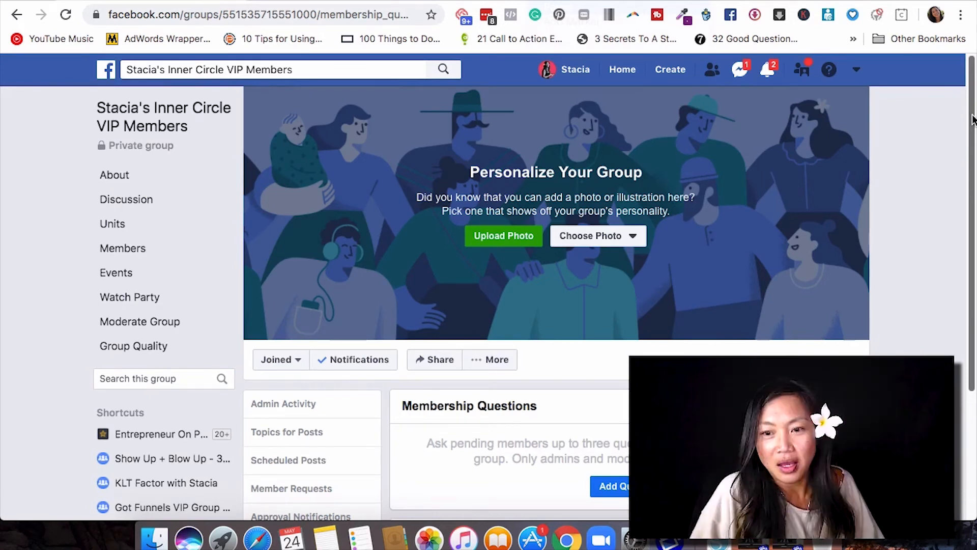
# Add and save a Written Answer membership question reading "Where did you find this group".
pyautogui.scroll(-5, 621, 391)
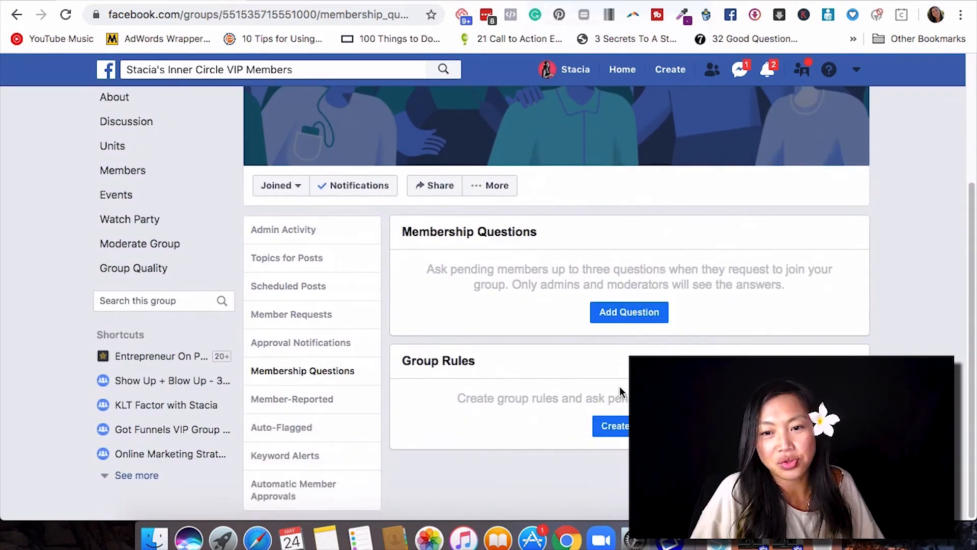
pyautogui.click(631, 319)
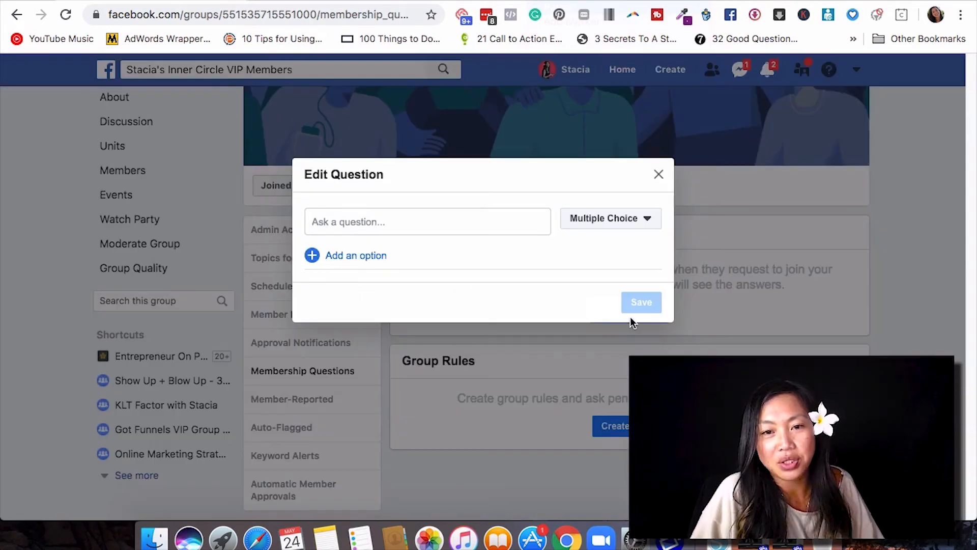
pyautogui.click(629, 228)
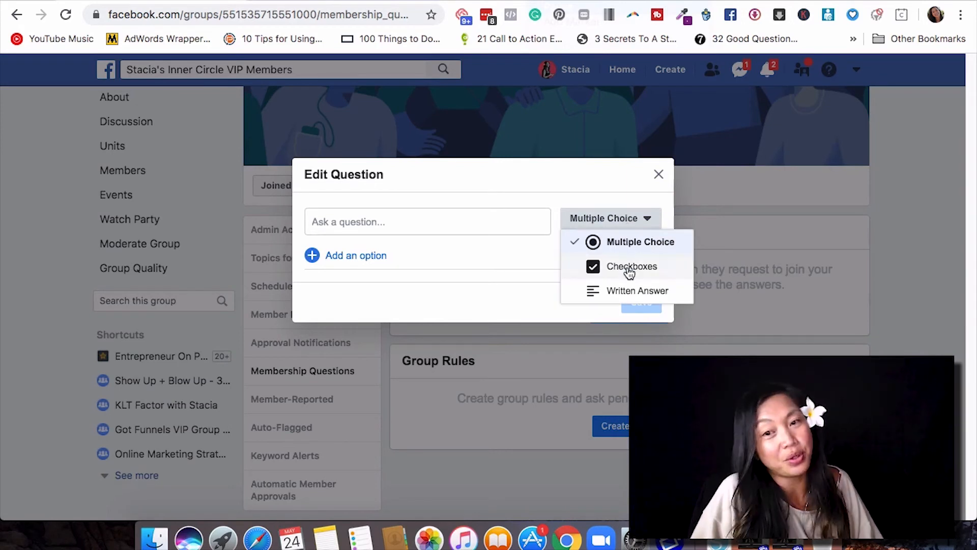
pyautogui.click(624, 290)
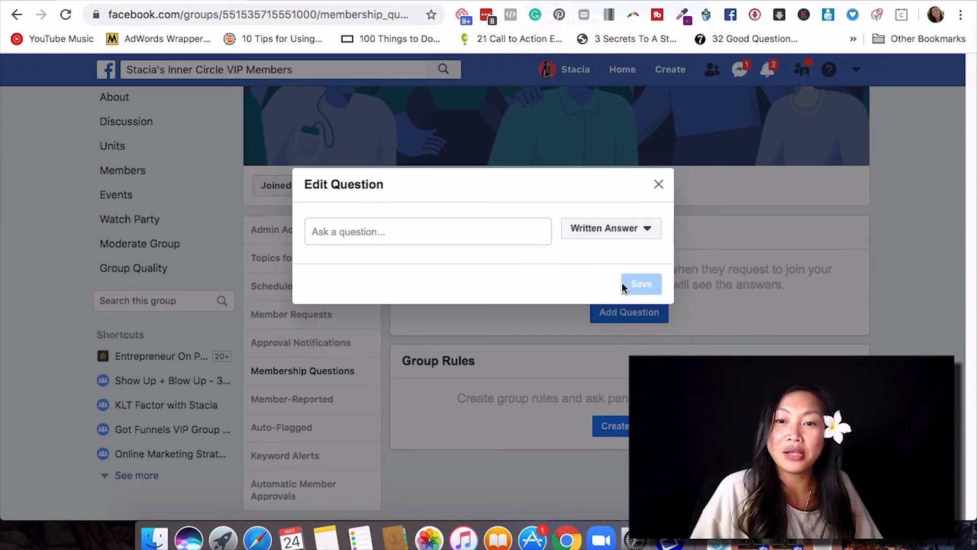
pyautogui.click(380, 230)
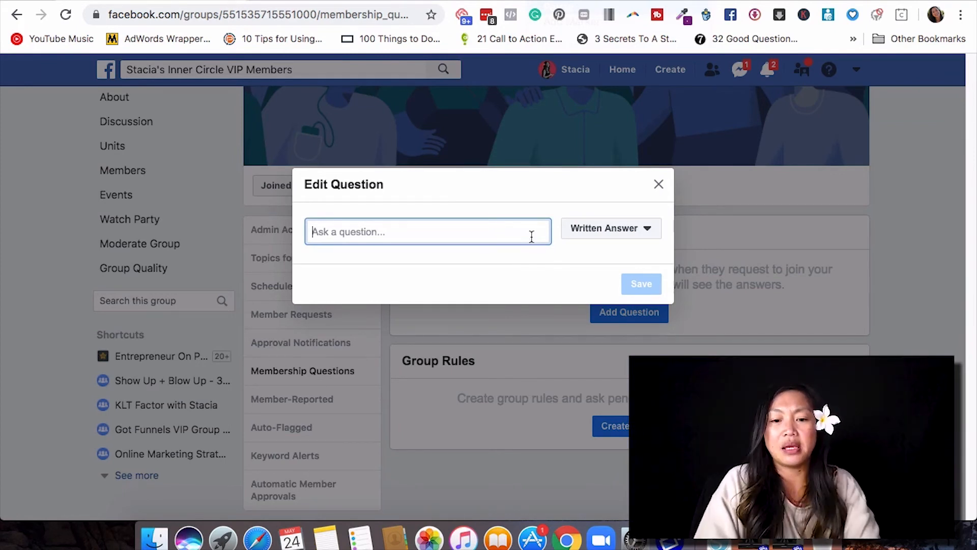
pyautogui.write('Where d')
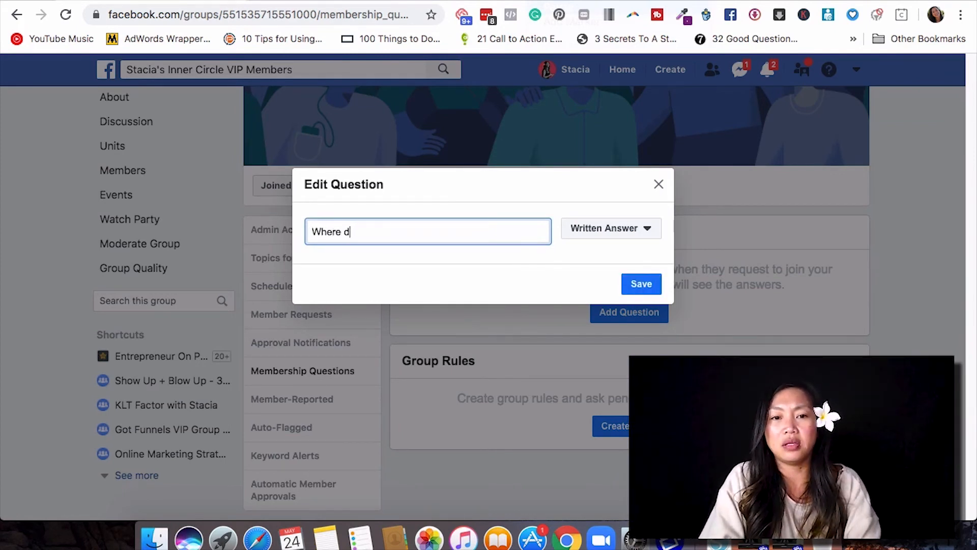
pyautogui.write('id you find this group')
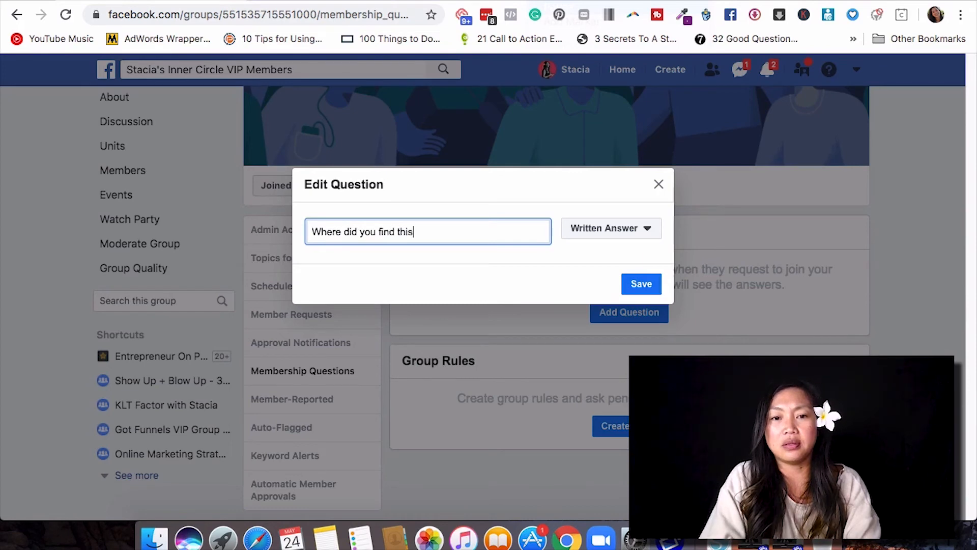
pyautogui.click(639, 285)
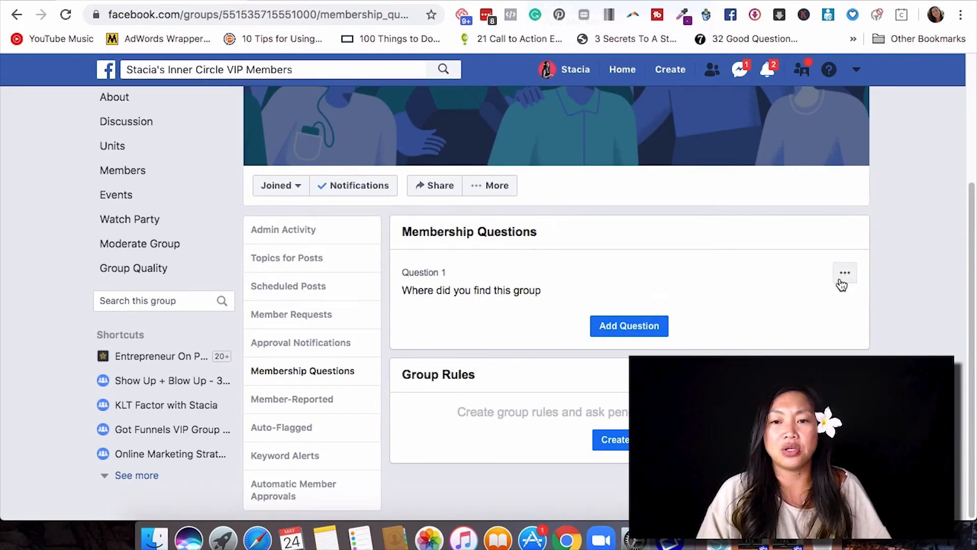
pyautogui.click(657, 326)
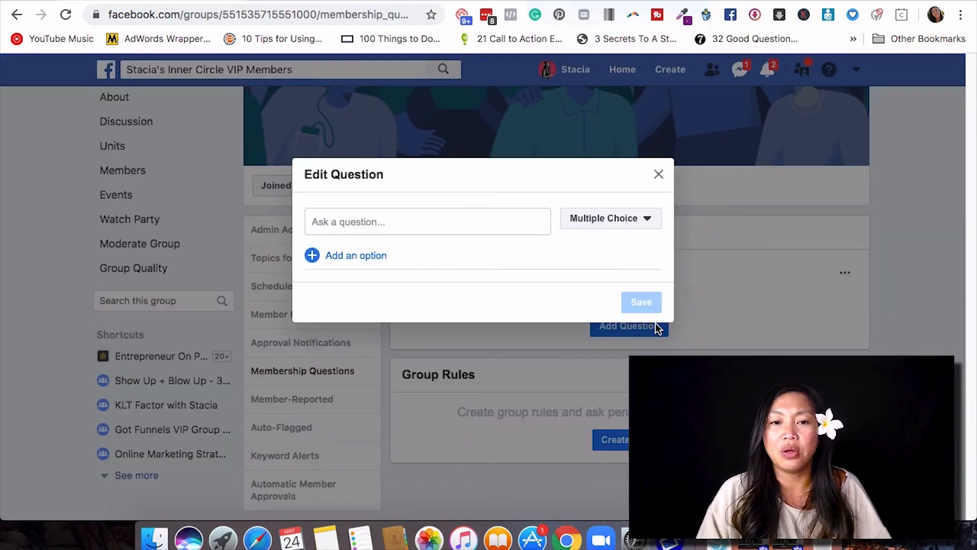
pyautogui.click(363, 258)
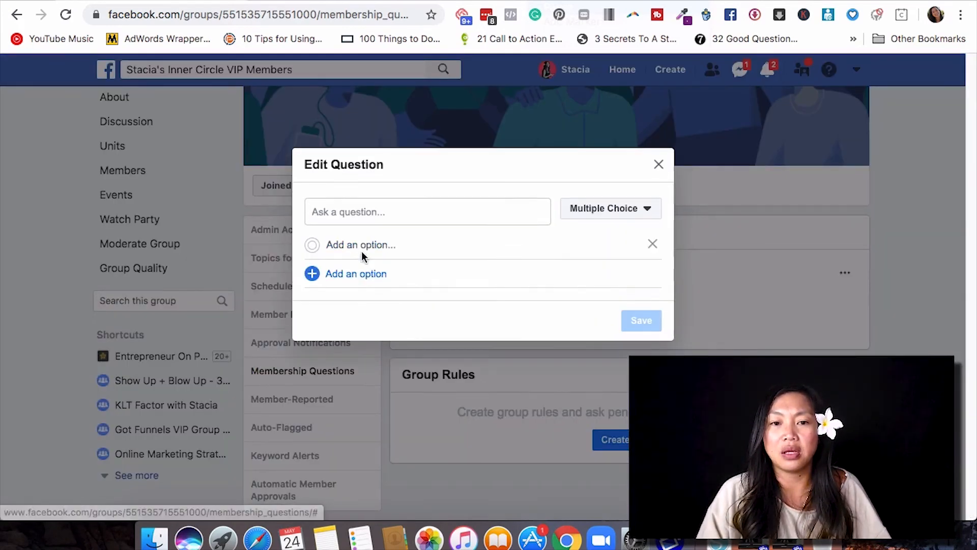
pyautogui.click(362, 278)
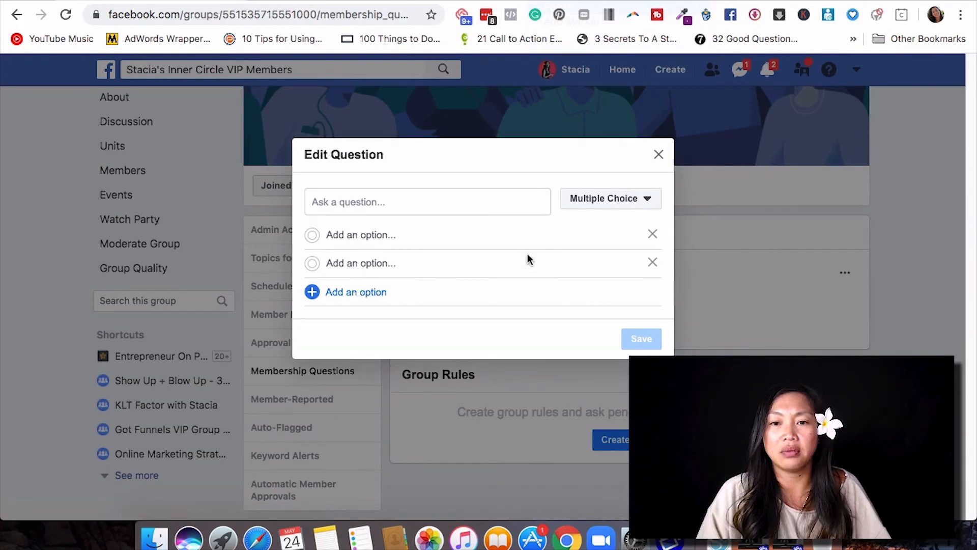
pyautogui.click(644, 199)
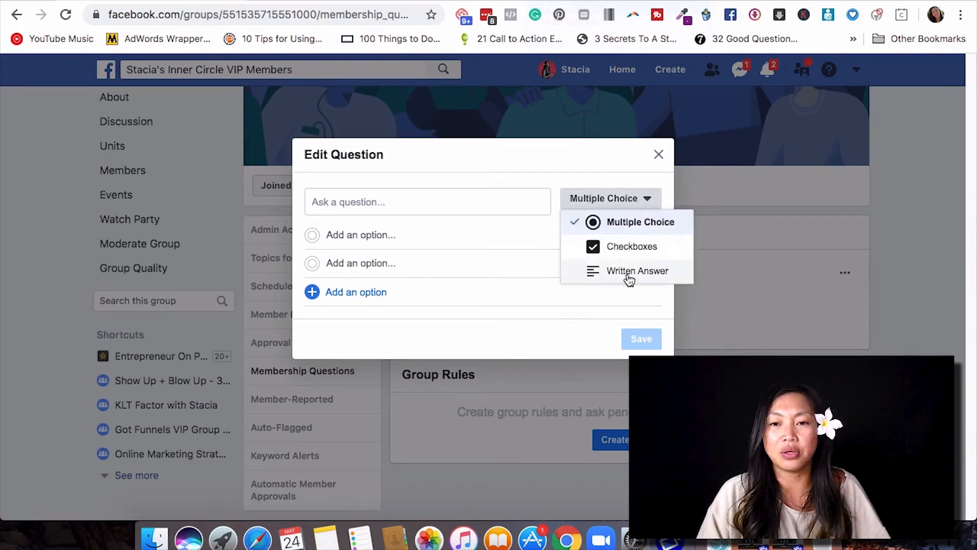
pyautogui.click(658, 155)
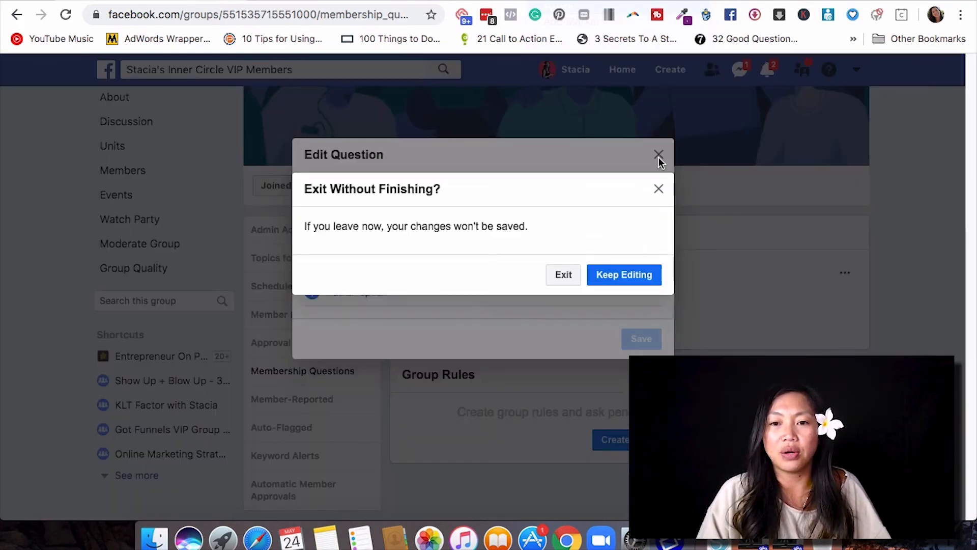
pyautogui.click(574, 275)
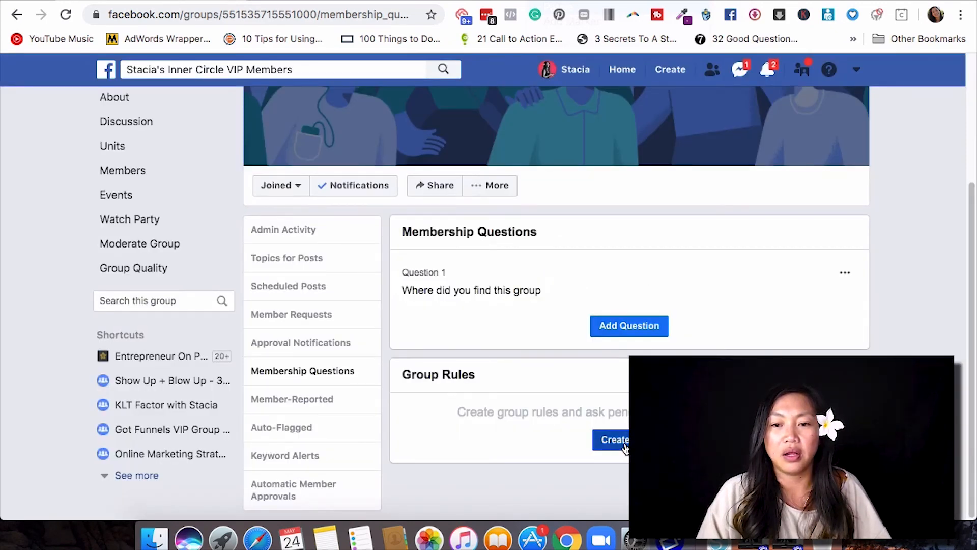
# Open the group rules setup to look at where rules for pending members are created.
pyautogui.click(604, 448)
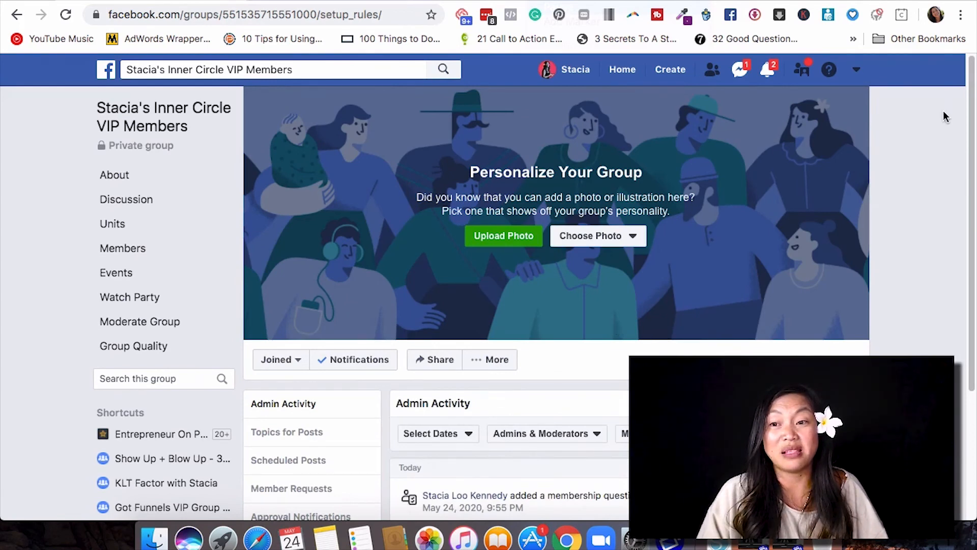
pyautogui.scroll(-5, 957, 214)
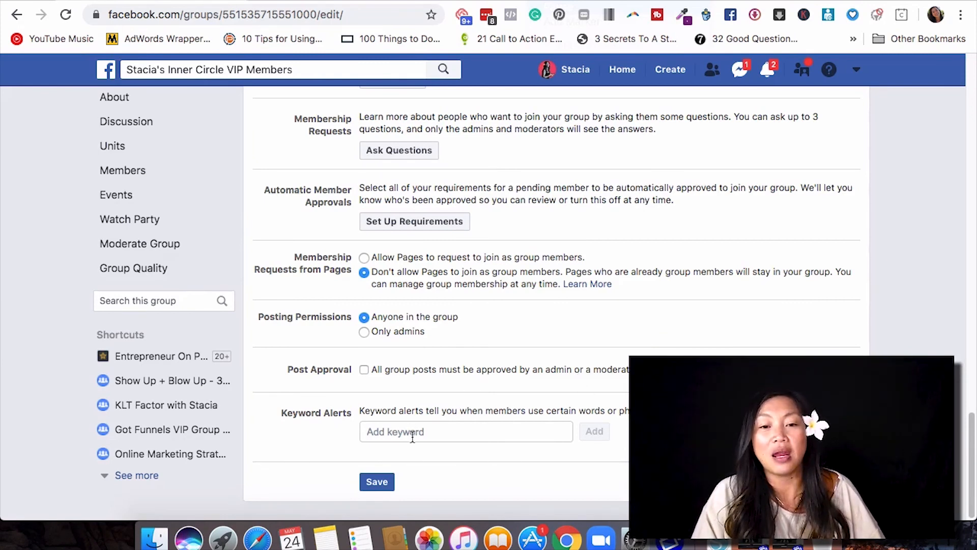
# Save the edited group settings without adding any keyword alert.
pyautogui.click(396, 433)
pyautogui.click(478, 456)
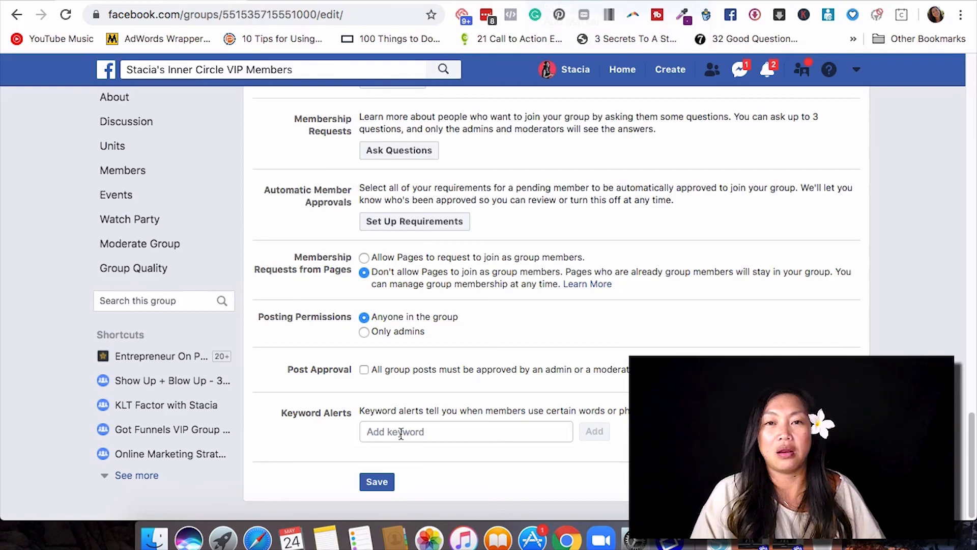
pyautogui.click(378, 483)
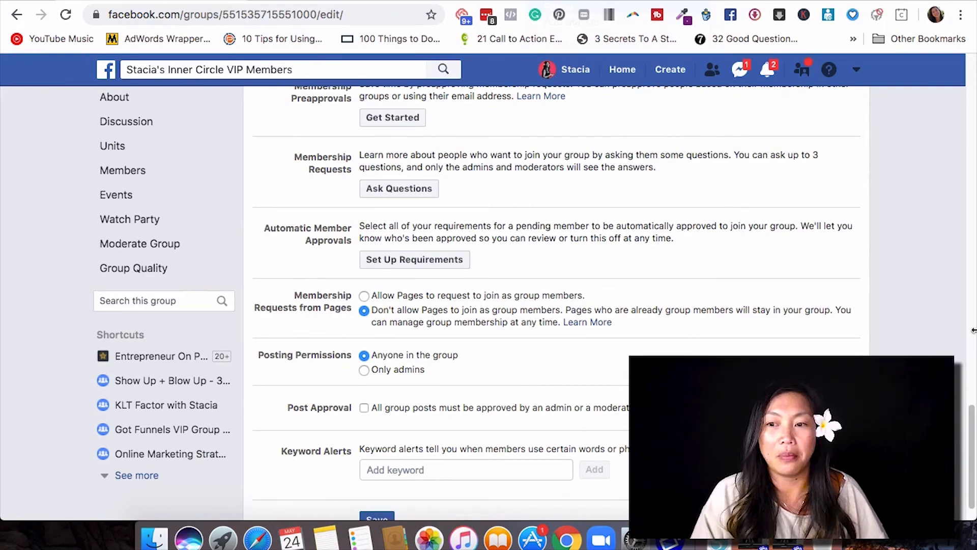
pyautogui.moveTo(973, 417); pyautogui.dragTo(973, 34)
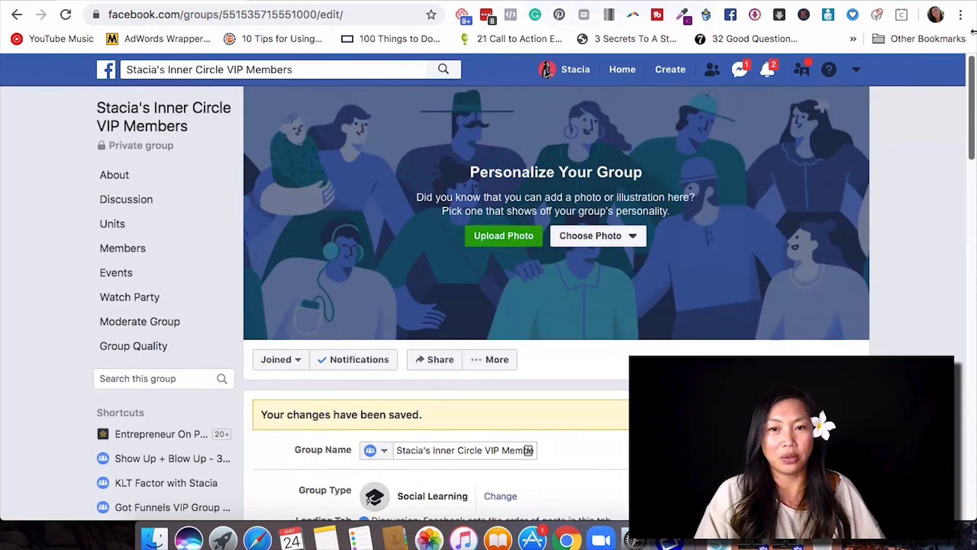